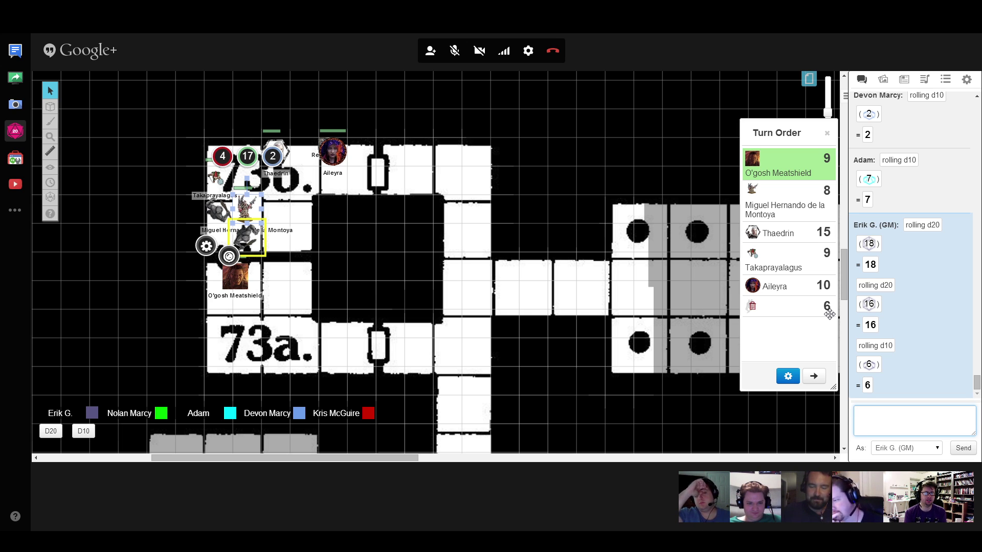
- Clear the last turn-order initiative value and roll a d20 from the macro bar
click(827, 307)
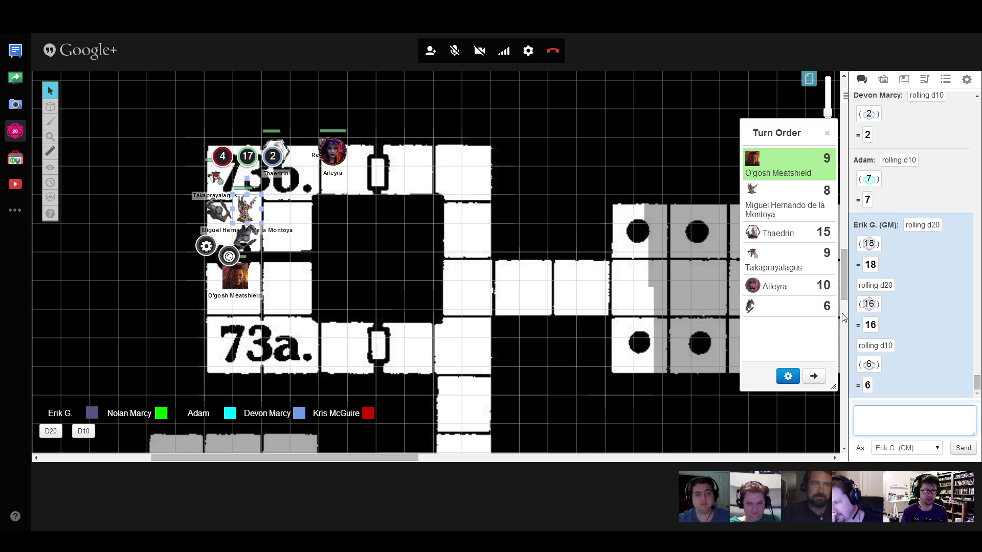
key(Delete)
key(Return)
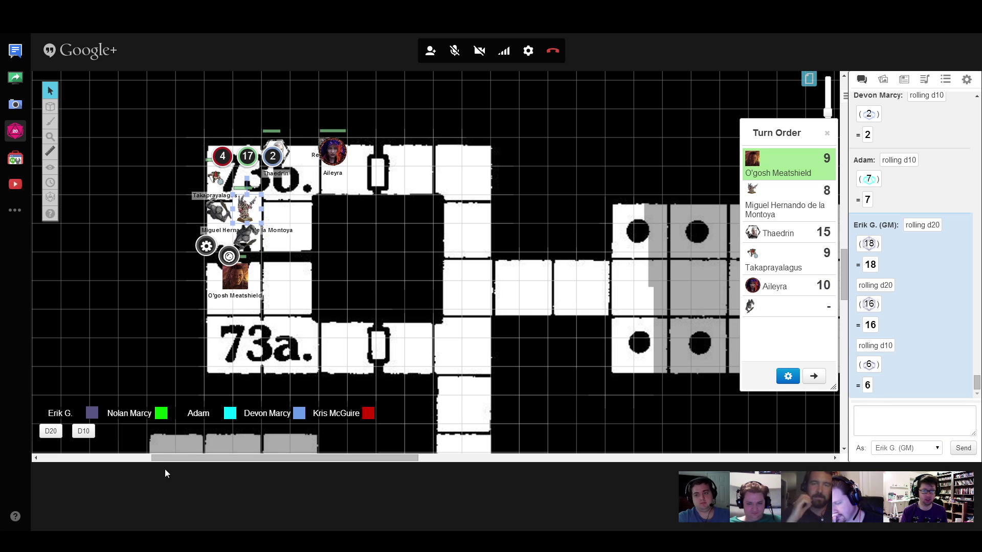
click(51, 432)
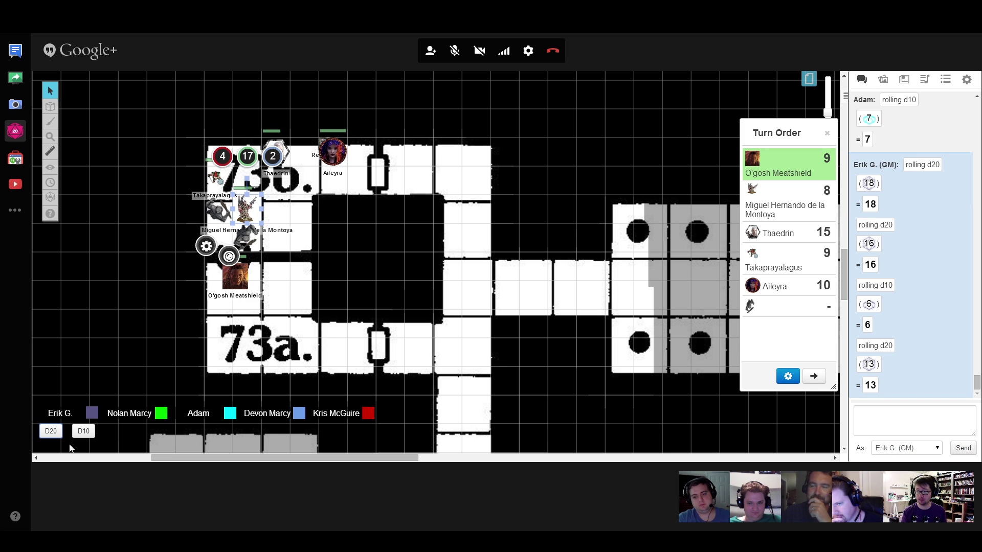
- Roll 1d8+1 in chat and cut Takaprayalagus's green bar by 8, from 19 to 11
click(913, 419)
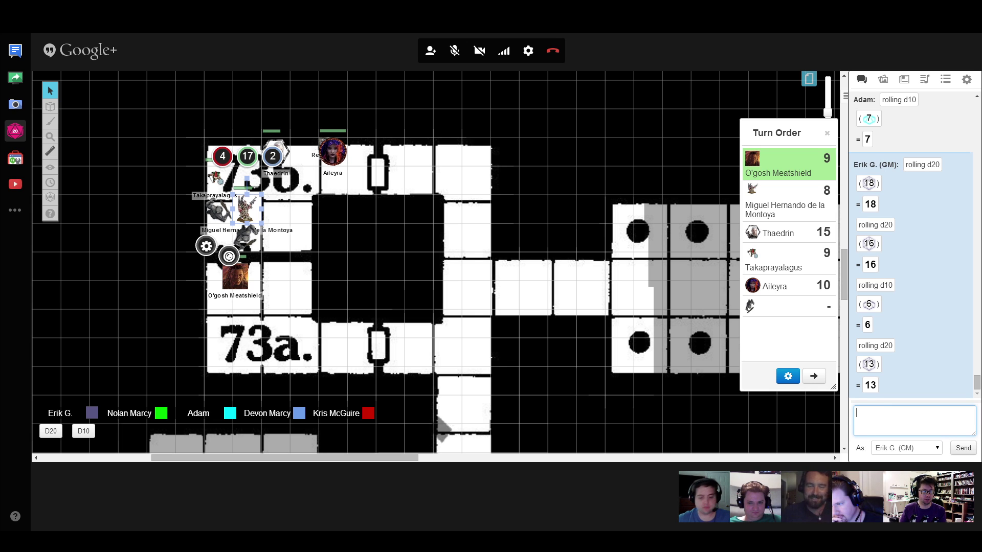
drag(439, 441, 464, 292)
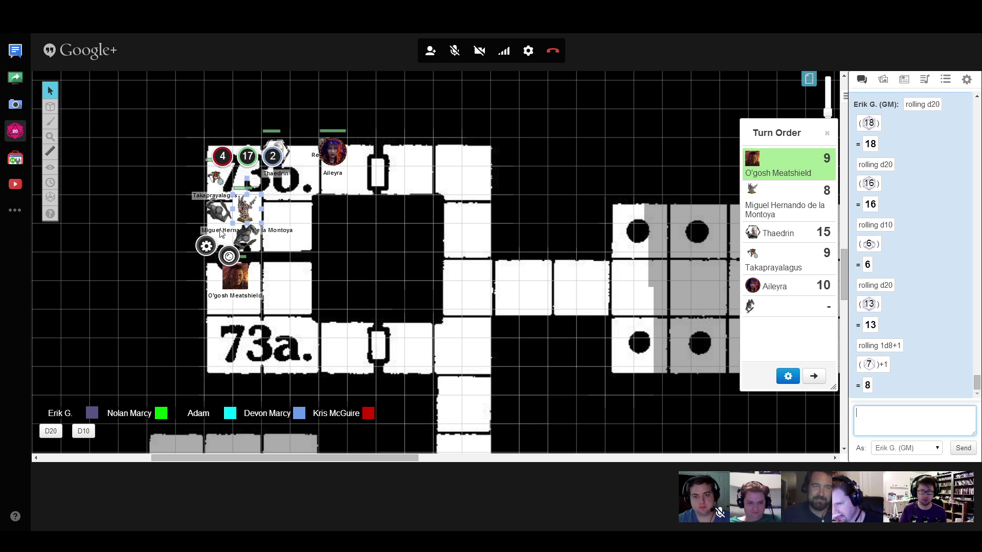
click(224, 209)
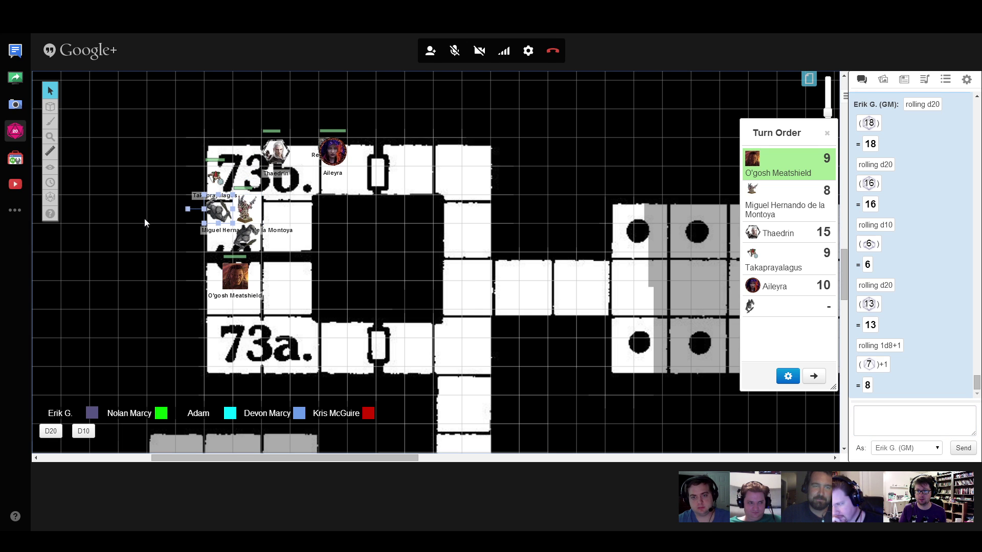
click(213, 209)
click(219, 157)
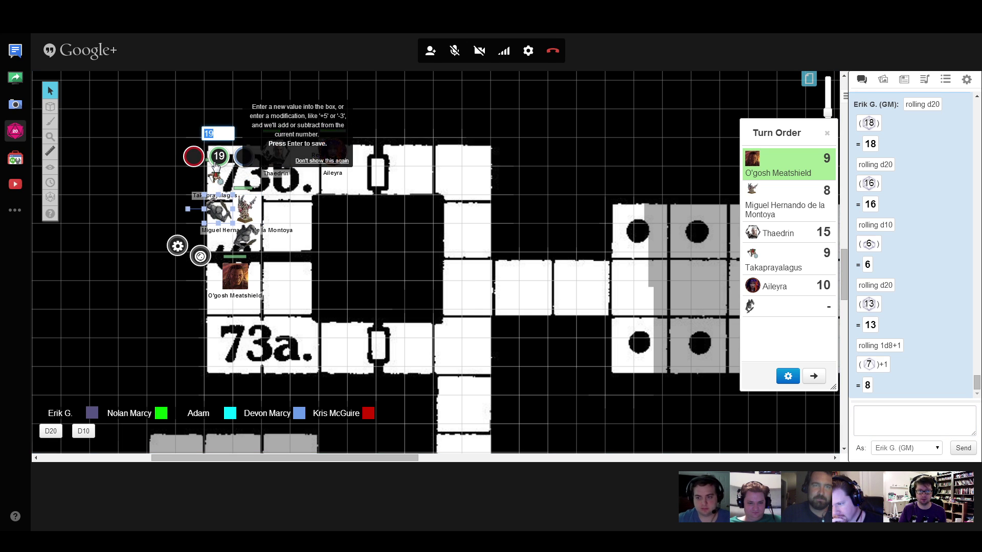
text(8)
key(Return)
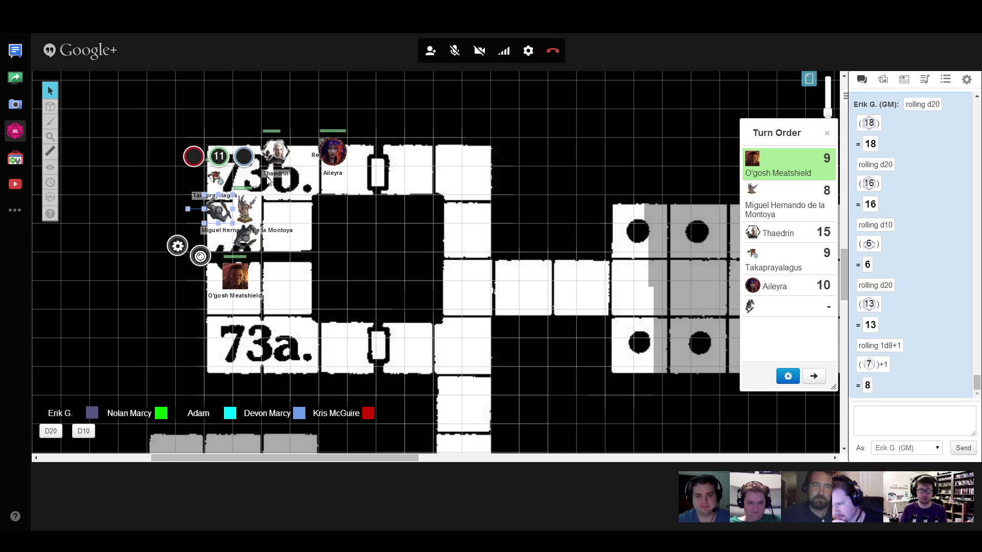
- Set Miguel's turn-order initiative to 14
click(826, 191)
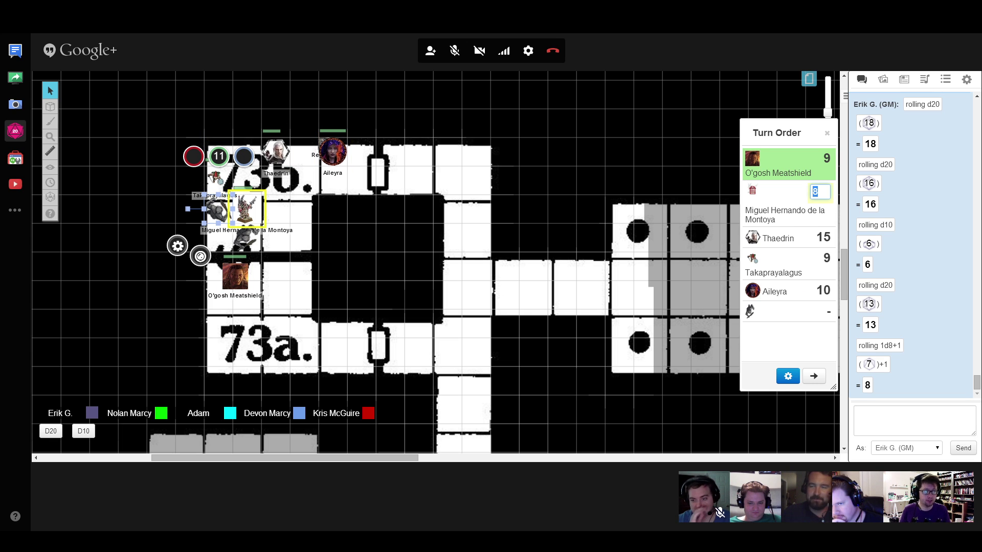
text(14)
key(Return)
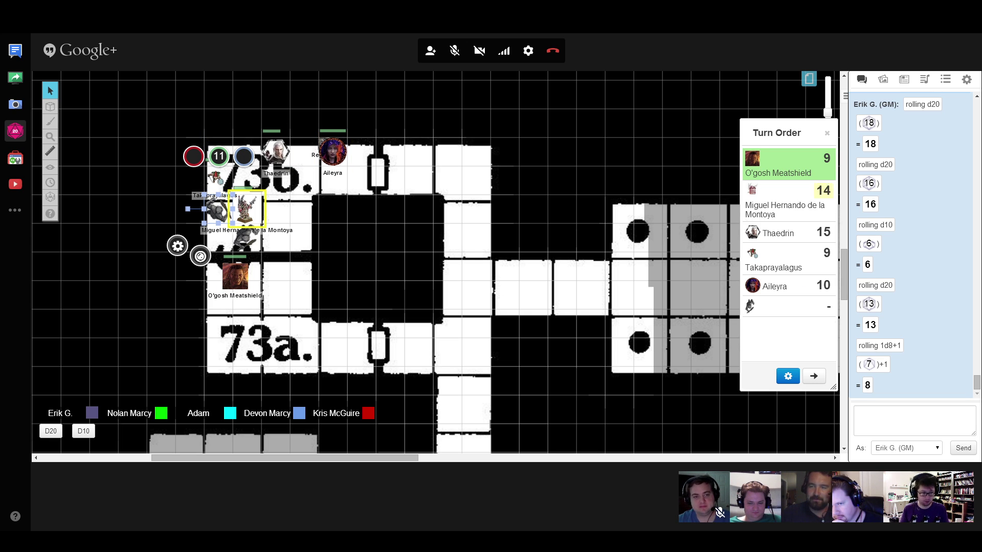
click(786, 332)
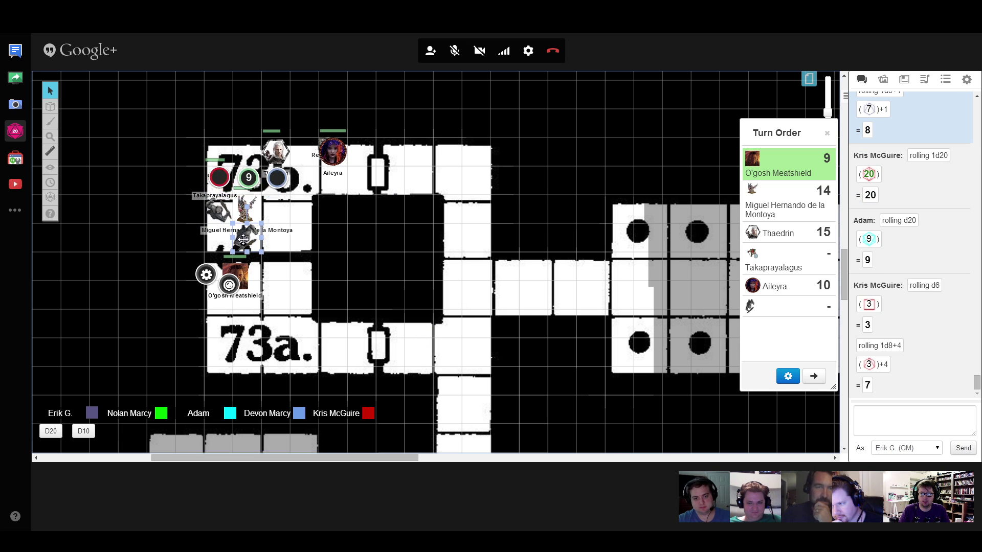
- Delete the slain undead creature's selected token from the map
key(Delete)
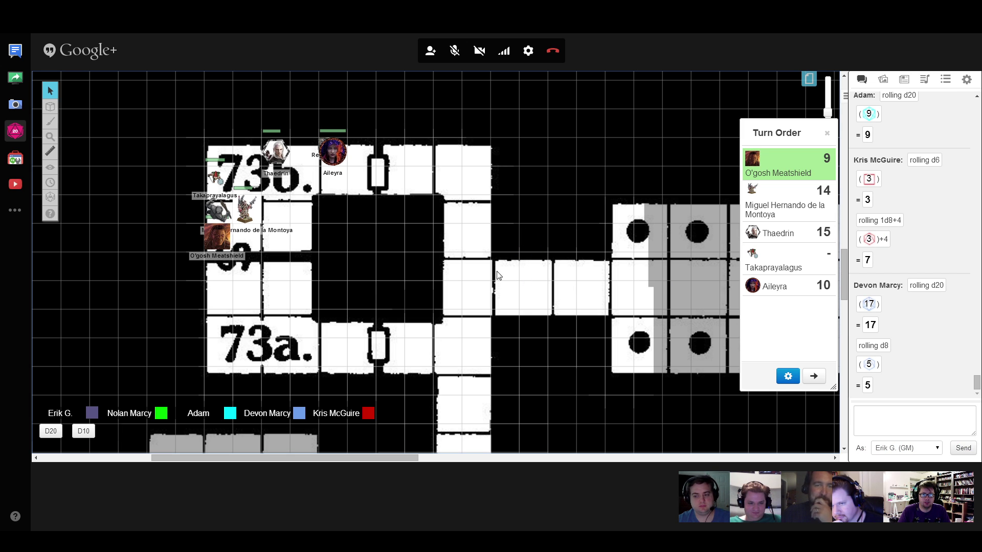
- Subtract 6 from Takaprayalagus's green bar so it reads 5
click(209, 218)
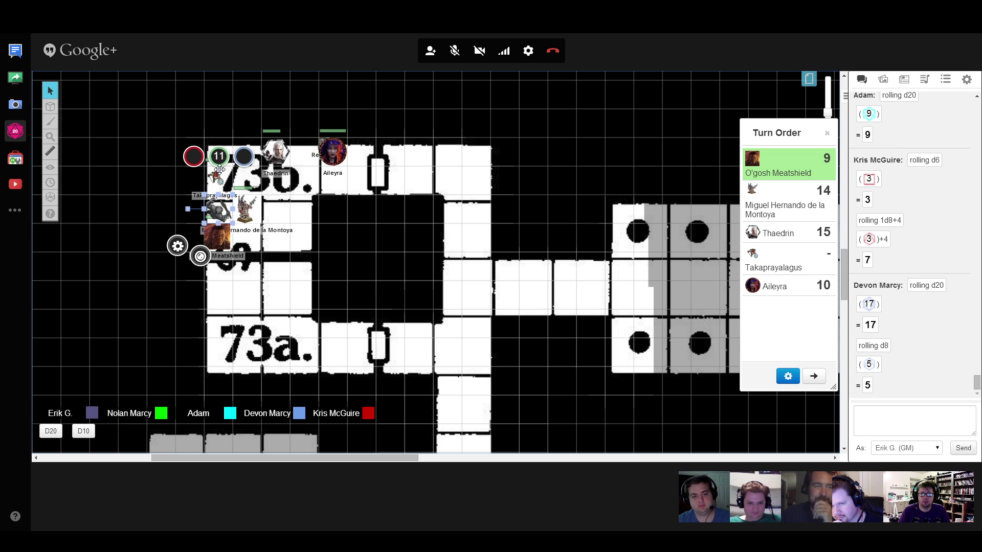
click(219, 157)
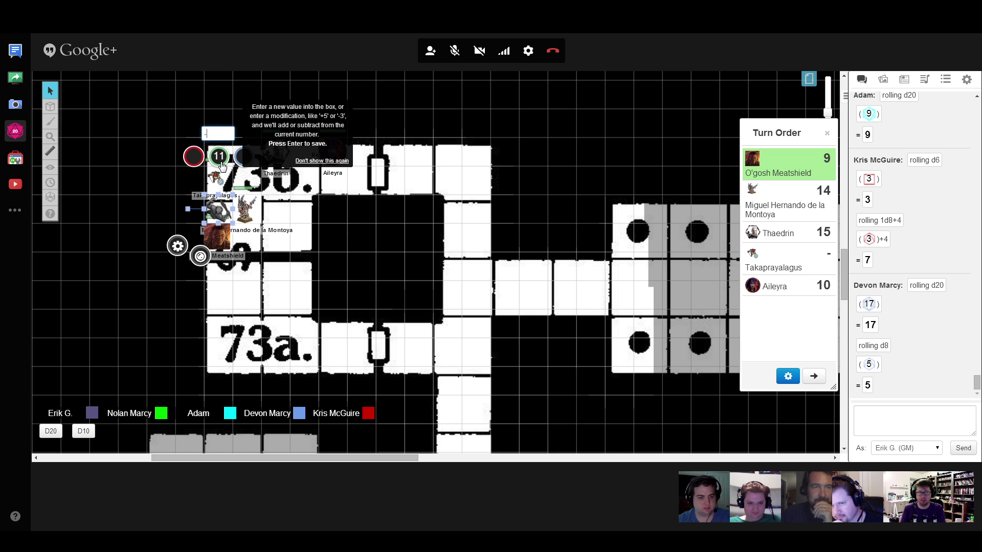
text(-6)
key(Return)
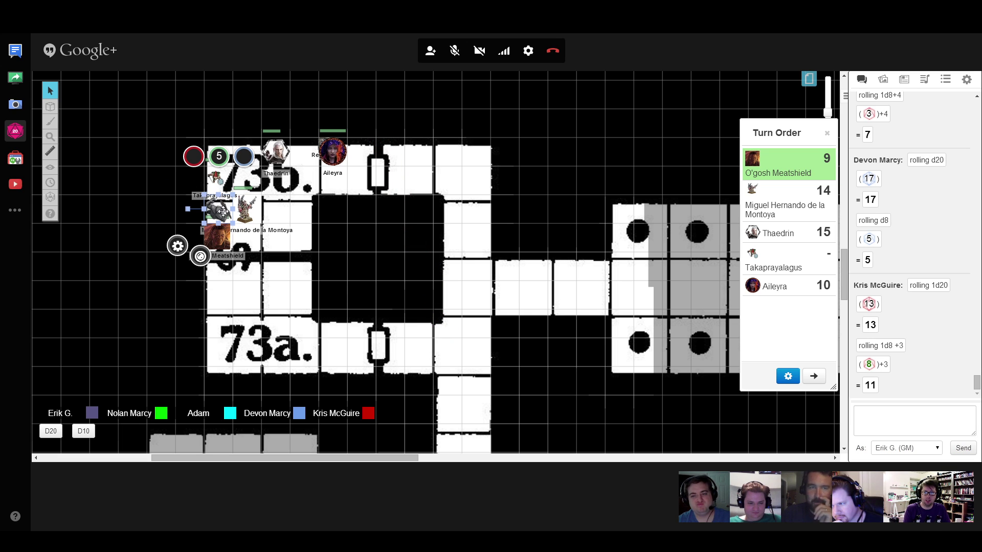
click(359, 249)
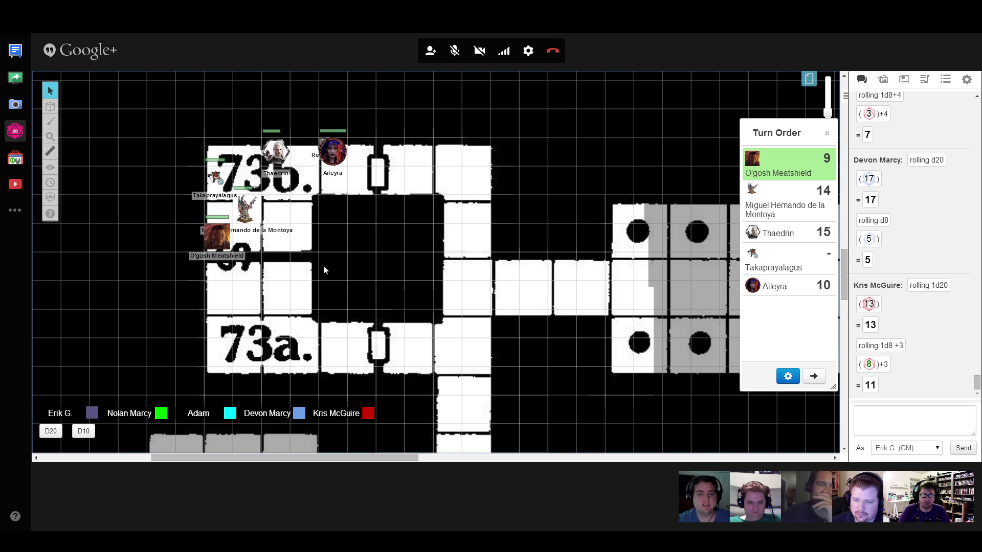
- Close the turn order and reveal room 72 with a Fog of War Reveal rectangle
click(825, 135)
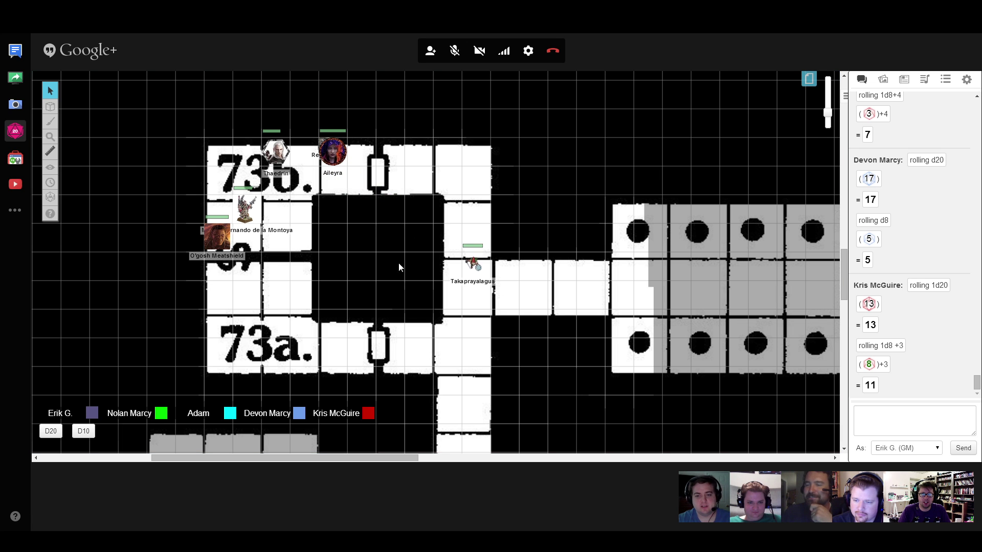
drag(254, 458, 394, 458)
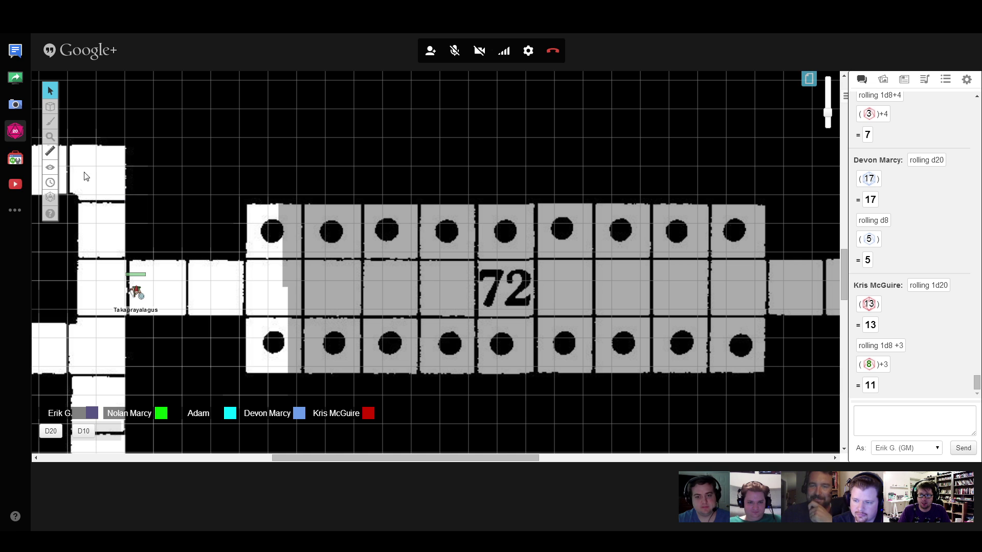
click(49, 167)
click(100, 161)
drag(211, 185, 781, 387)
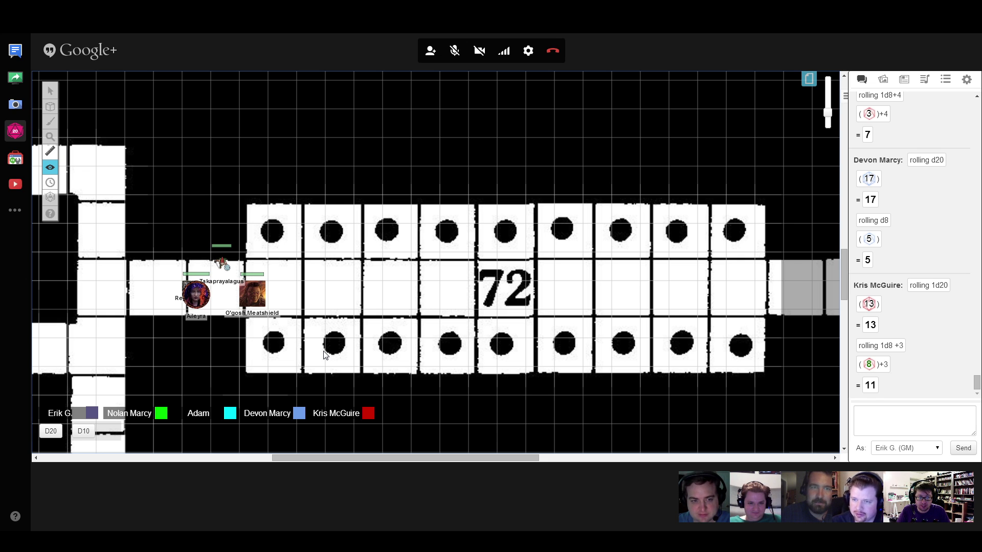
scroll(360, 305, down, 3)
scroll(359, 305, down, 3)
scroll(360, 304, down, 3)
scroll(360, 305, down, 3)
scroll(360, 305, down, 3)
scroll(360, 304, down, 2)
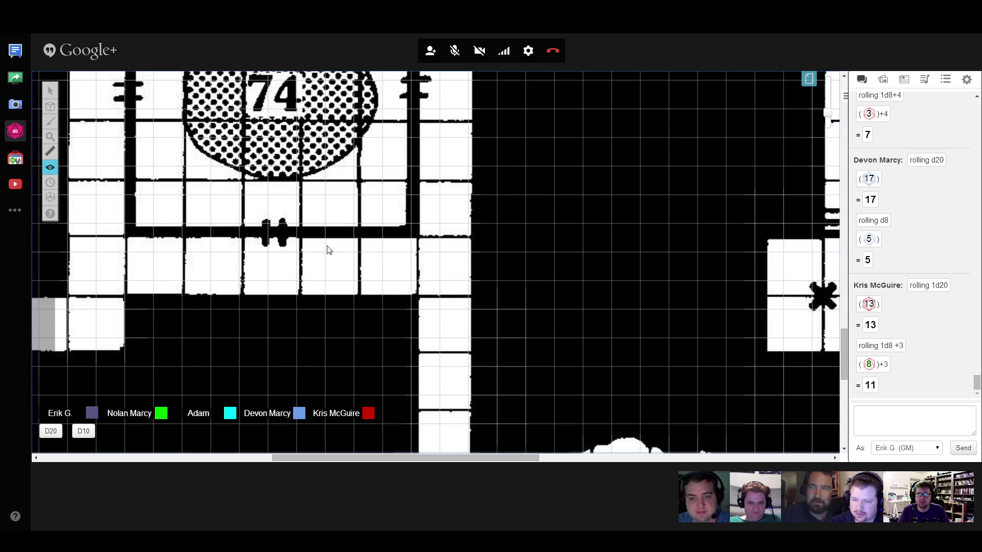
drag(433, 459, 283, 457)
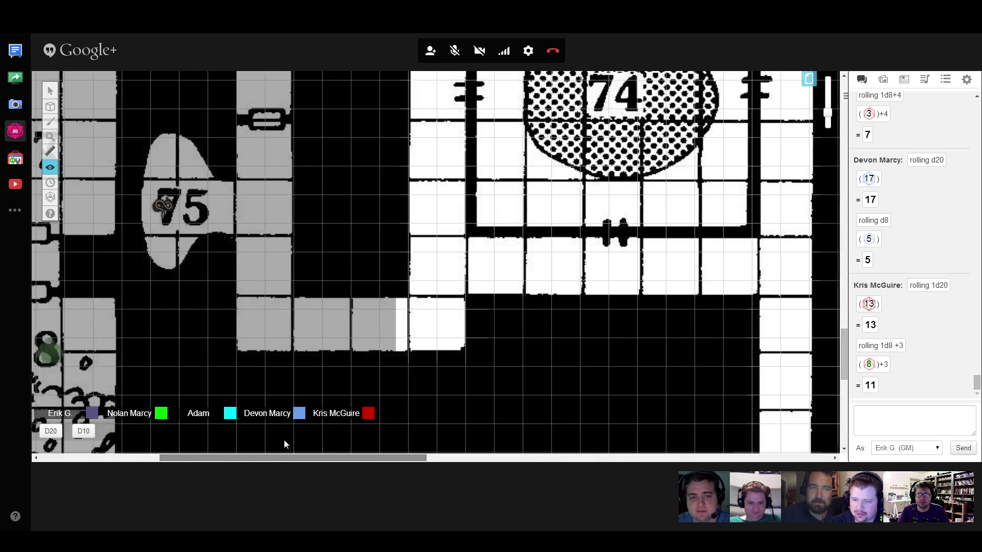
scroll(308, 342, up, 2)
scroll(322, 343, down, 3)
scroll(322, 343, down, 3)
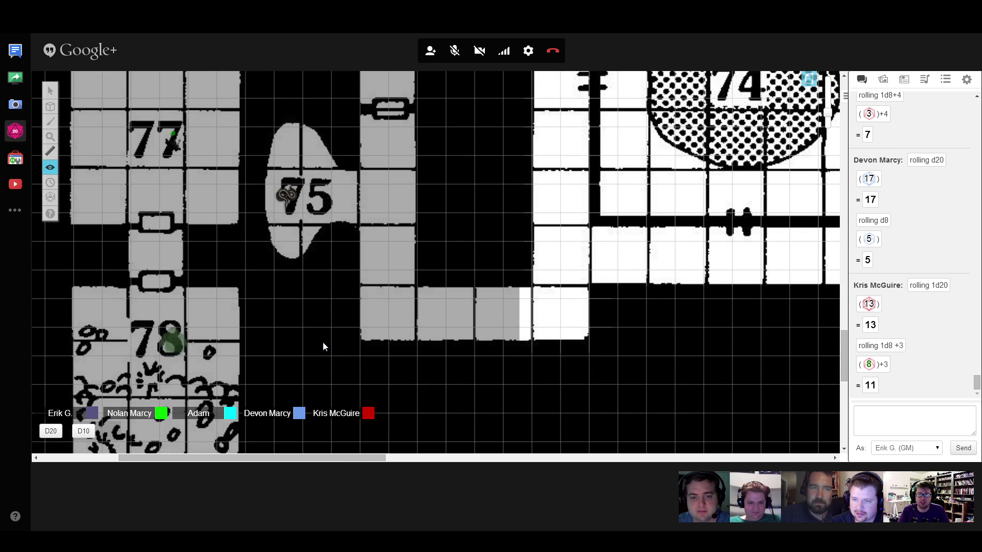
scroll(324, 339, down, 3)
scroll(322, 337, up, 5)
scroll(321, 338, up, 5)
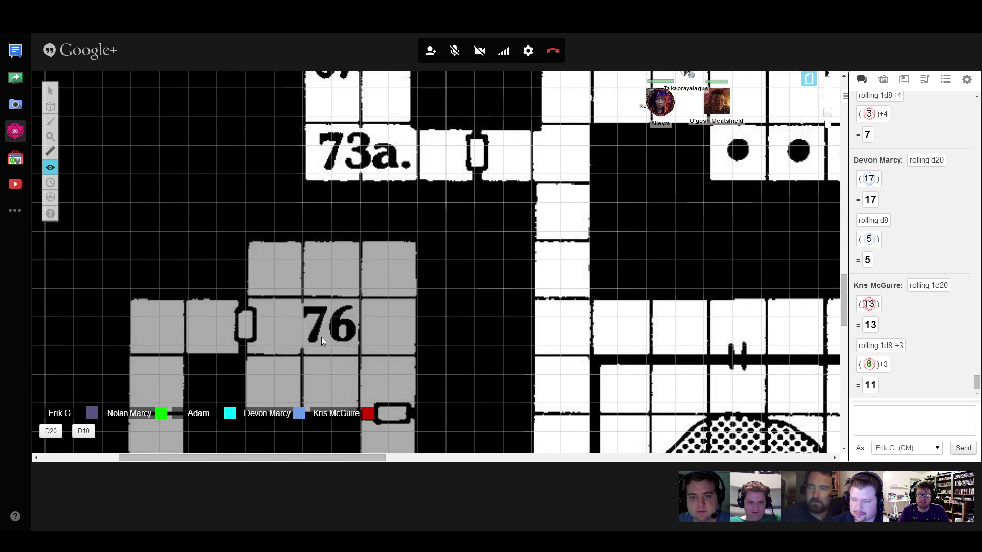
scroll(321, 338, up, 4)
mouse_move(317, 458)
mouse_down()
mouse_move(518, 459)
mouse_move(435, 458)
mouse_up()
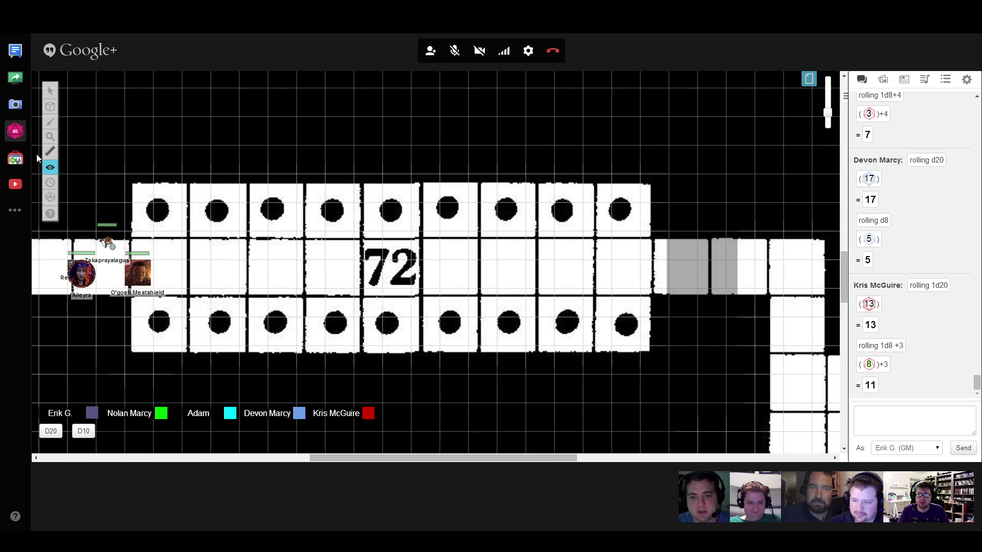
- Reveal the fogged squares just east of room 72
click(50, 167)
click(100, 163)
drag(660, 231, 798, 374)
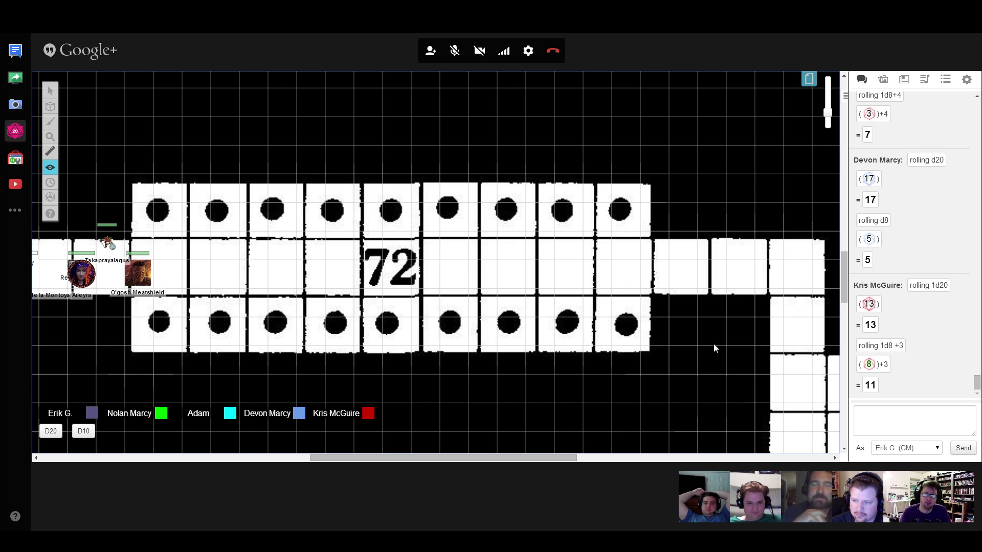
scroll(713, 344, down, 1)
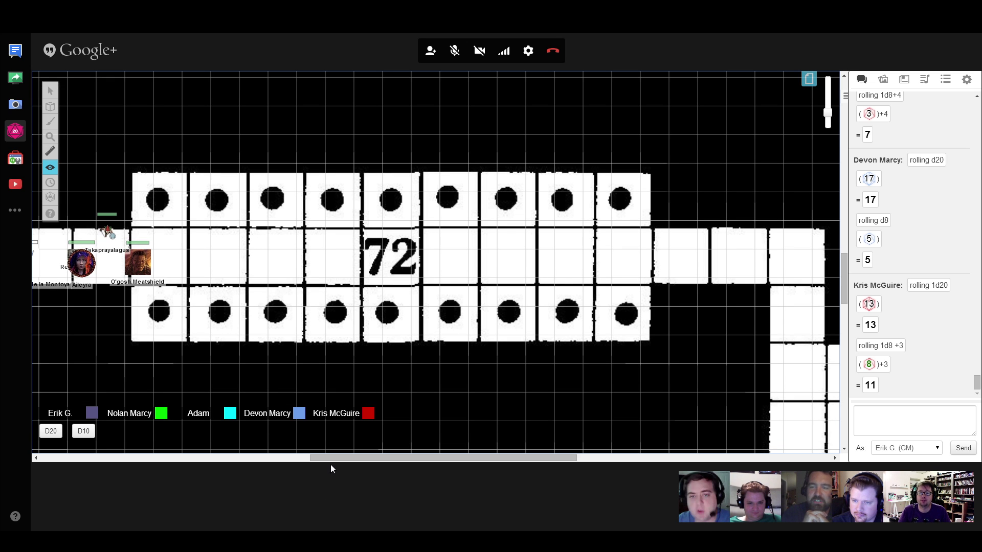
drag(332, 458, 341, 429)
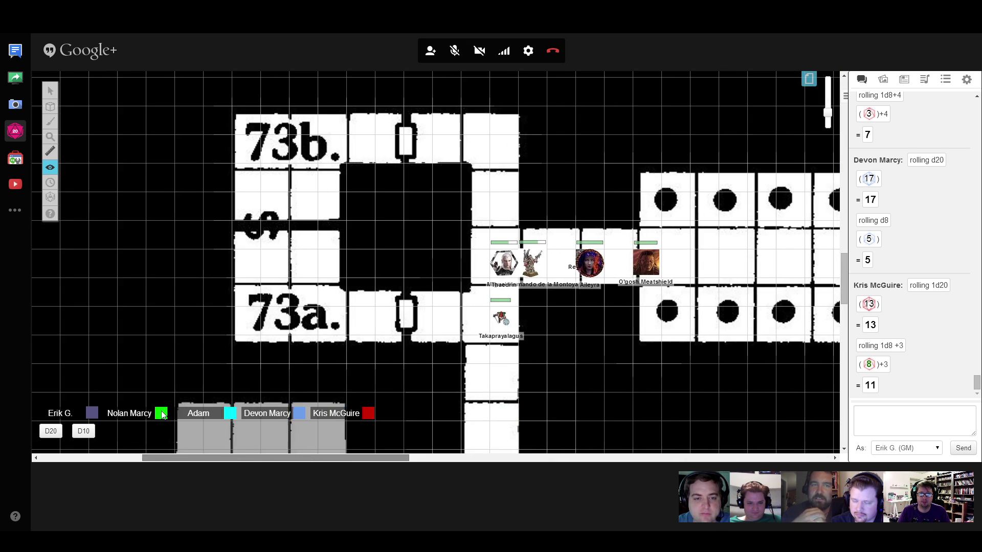
drag(230, 458, 326, 457)
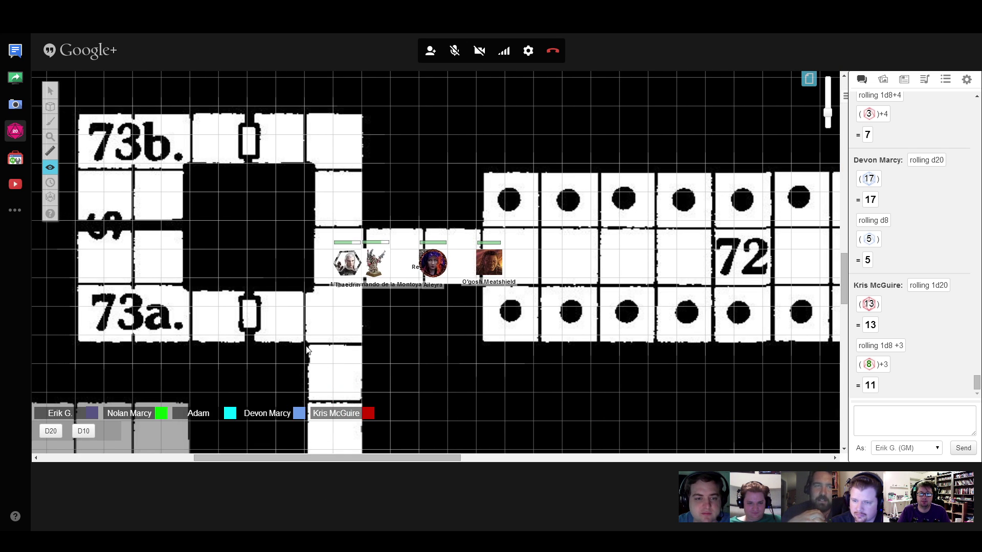
scroll(302, 345, down, 3)
scroll(301, 346, down, 3)
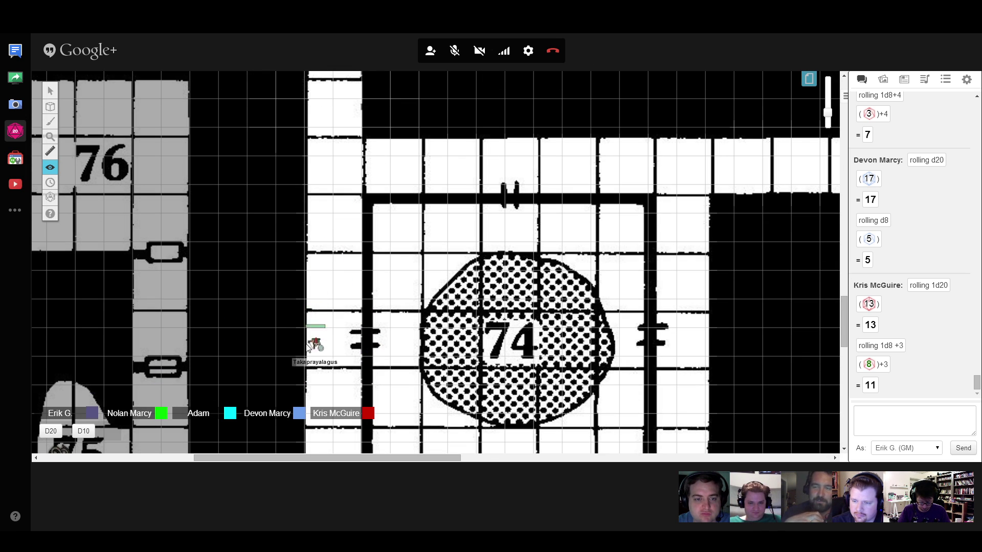
scroll(308, 346, down, 3)
scroll(307, 346, down, 3)
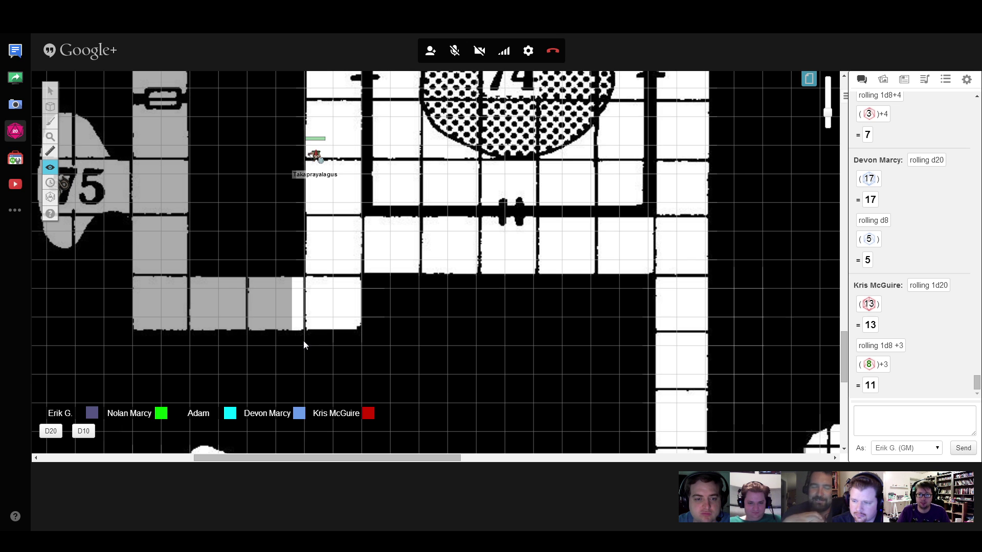
scroll(304, 339, down, 1)
scroll(287, 332, up, 5)
scroll(285, 331, up, 3)
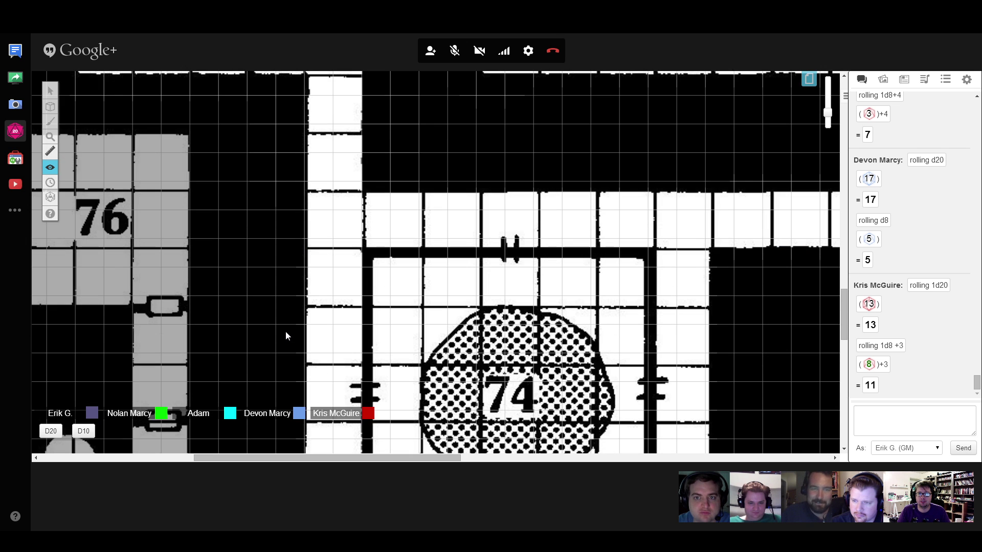
scroll(285, 332, up, 5)
scroll(285, 332, down, 5)
scroll(285, 332, down, 3)
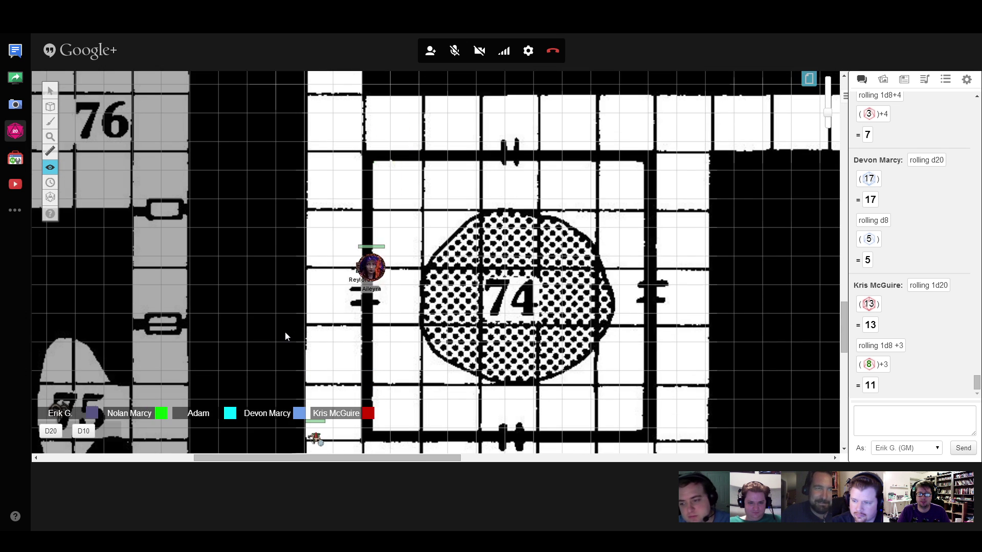
scroll(285, 333, down, 4)
scroll(285, 331, down, 5)
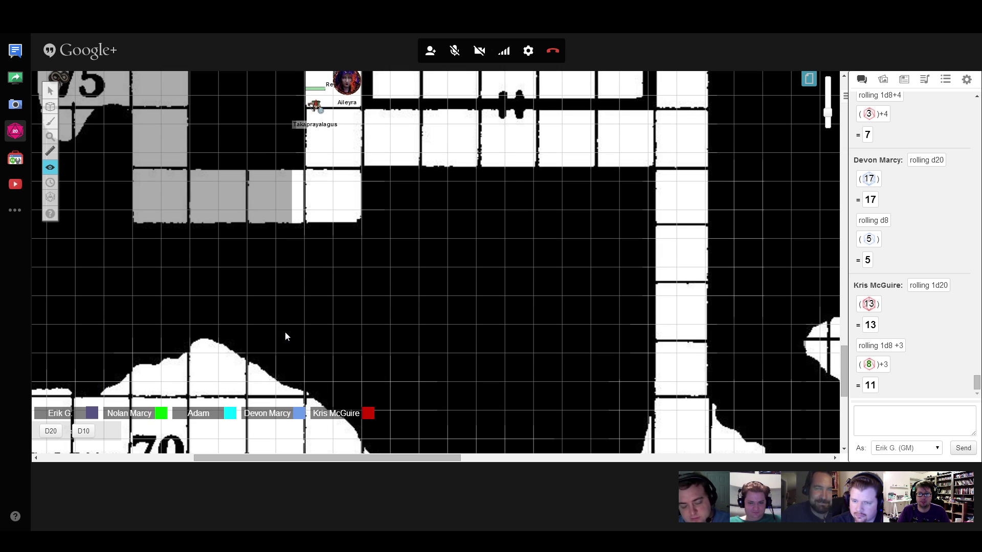
drag(358, 452, 255, 453)
scroll(332, 284, up, 4)
scroll(336, 283, up, 4)
scroll(337, 283, up, 3)
scroll(336, 283, down, 6)
scroll(336, 283, down, 3)
scroll(337, 283, down, 3)
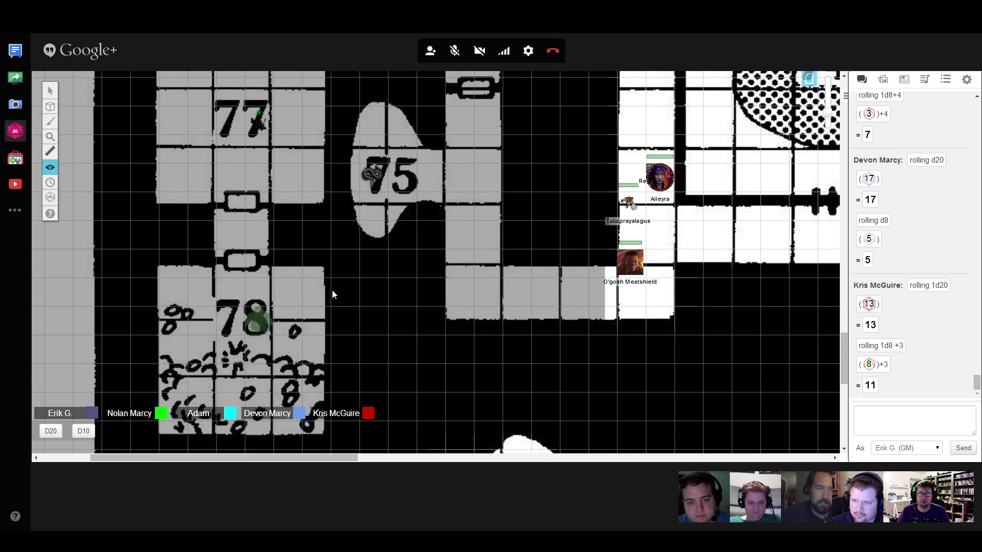
- Reveal the corridor squares beside room 75 and the corridor column above the party
click(100, 167)
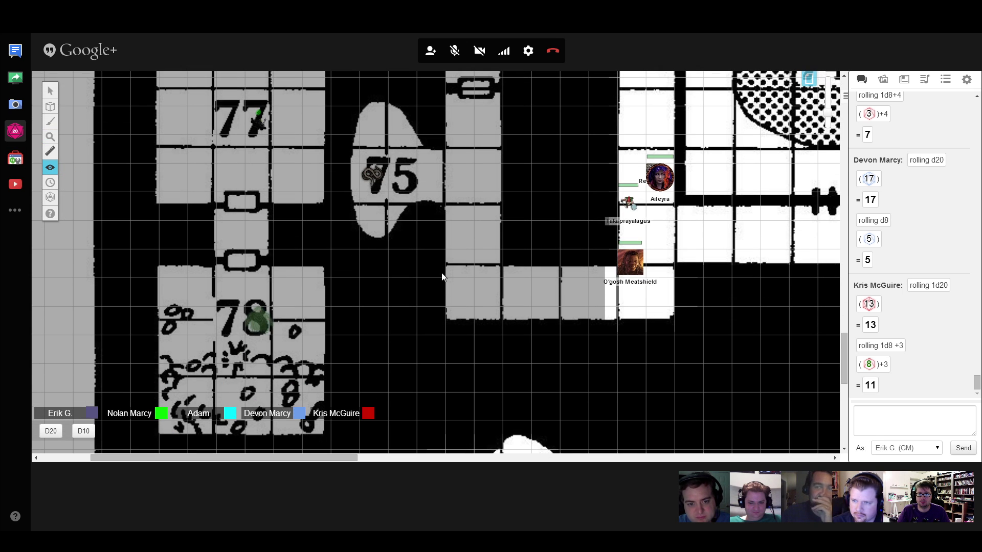
drag(536, 317, 590, 351)
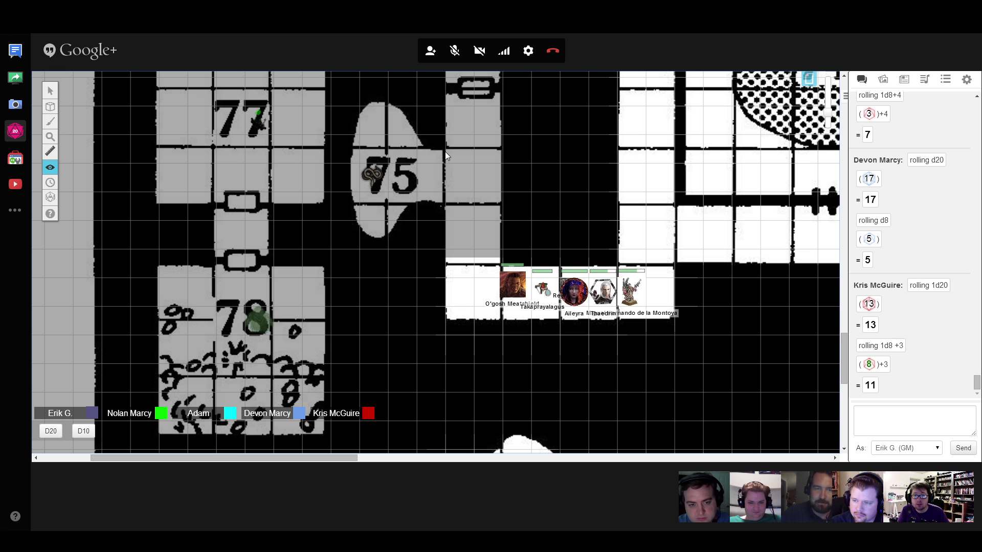
drag(443, 90, 506, 269)
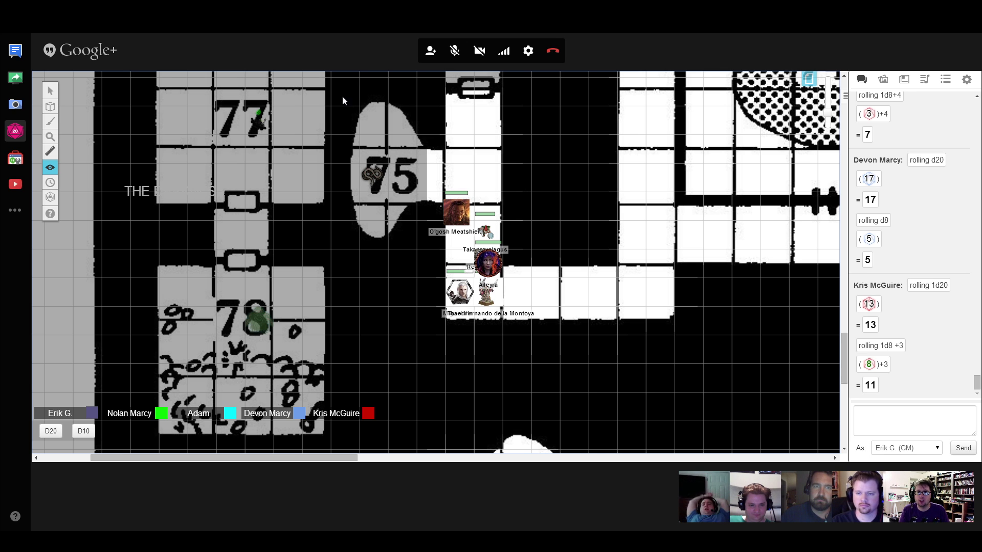
- Clear the fog over room 75 and the squares around it
drag(340, 96, 407, 192)
drag(442, 224, 455, 250)
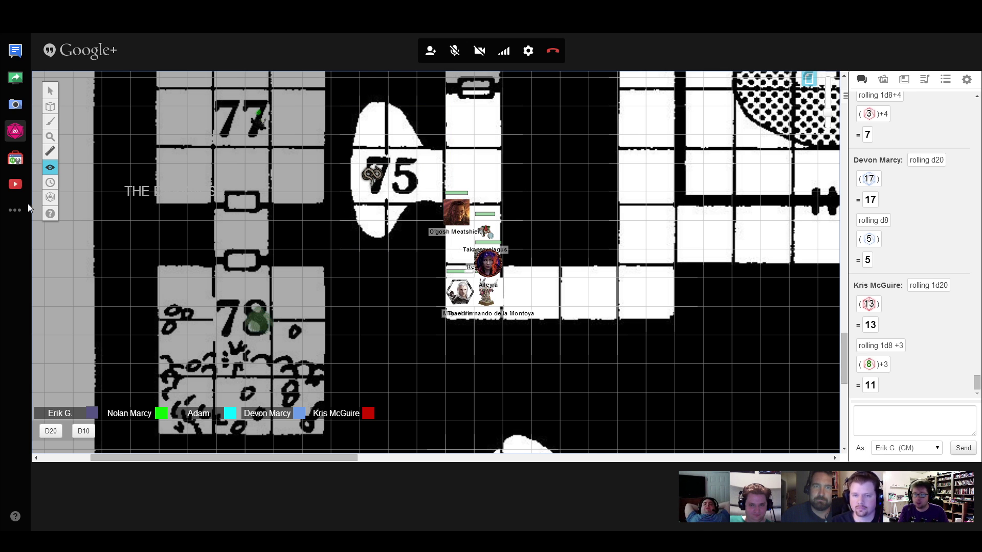
- Show the turn order enlarged at the upper right and add the snake creature to it
click(49, 183)
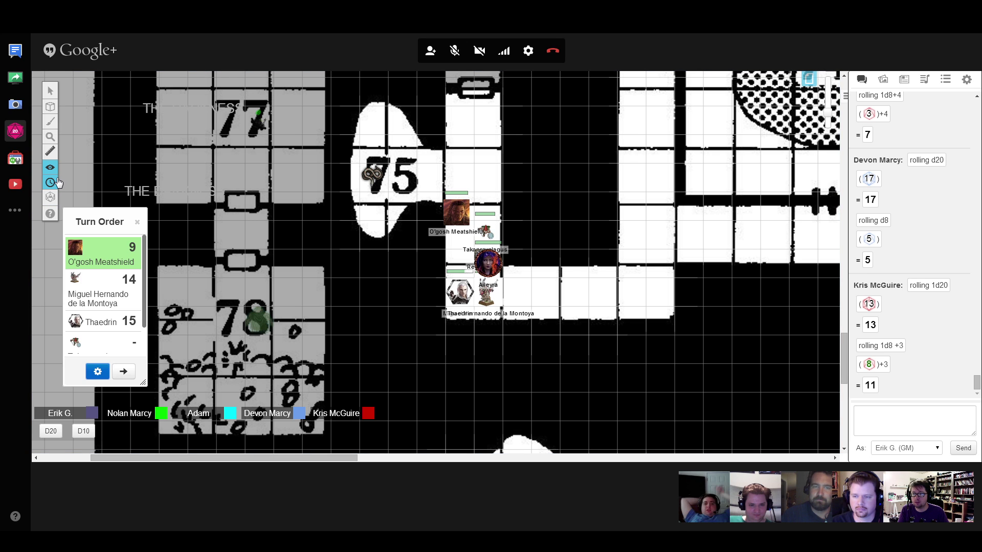
drag(120, 228, 762, 111)
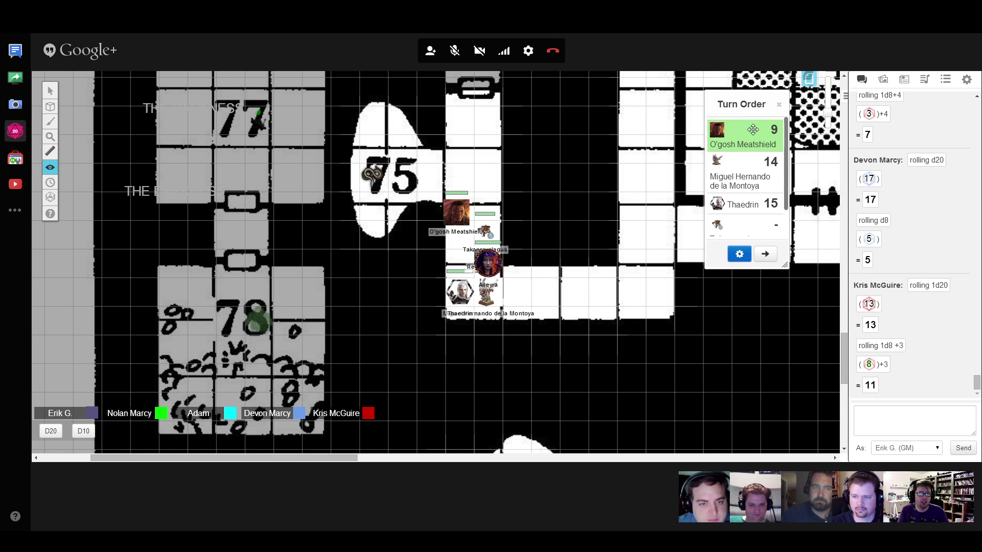
drag(787, 266, 818, 375)
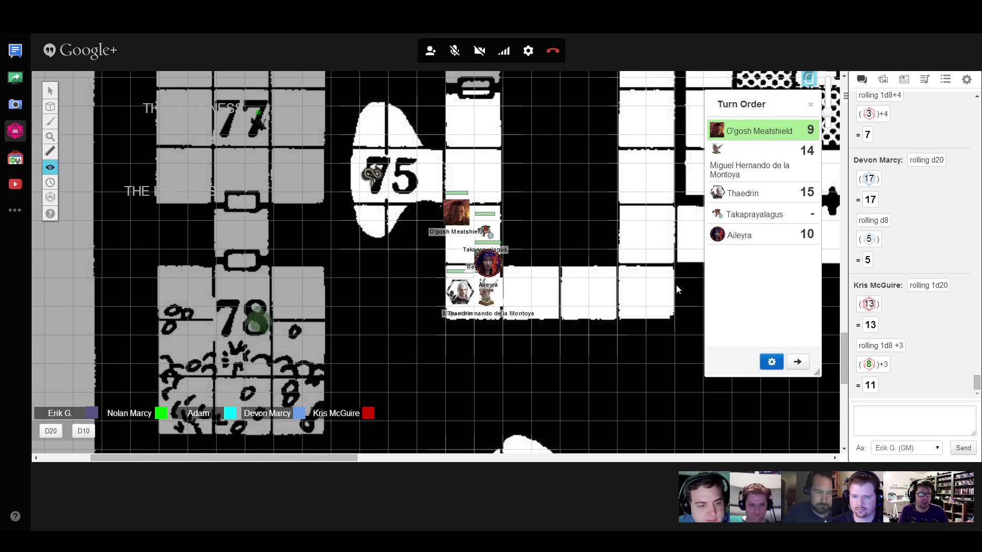
right_click(372, 173)
click(384, 243)
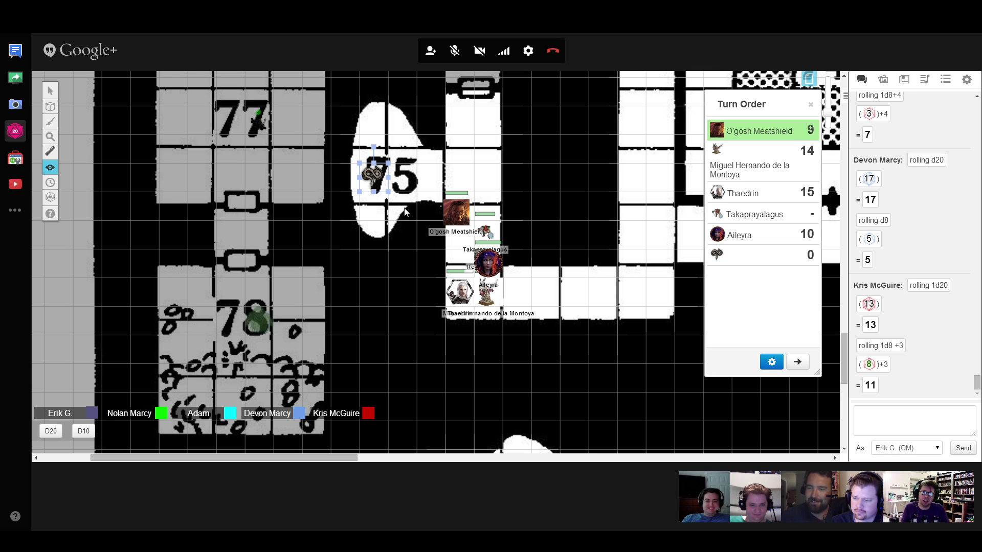
mouse_move(50, 91)
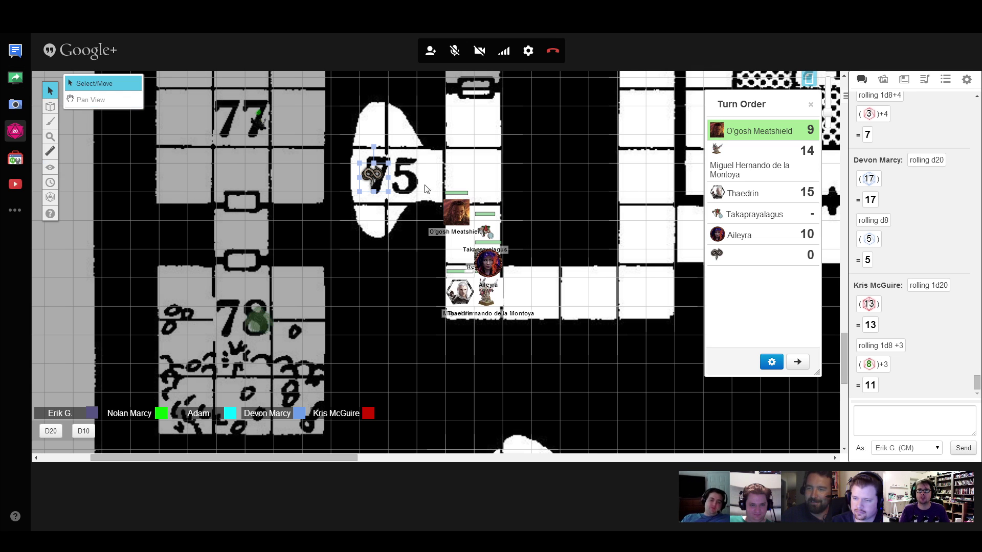
- Move the snake token to the square just right of the 75 label
drag(407, 175, 430, 175)
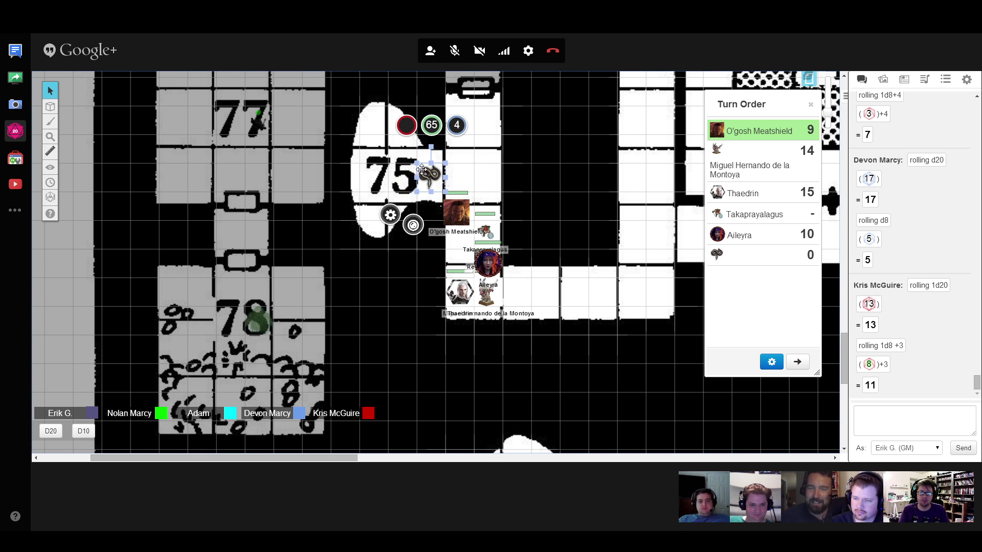
click(476, 165)
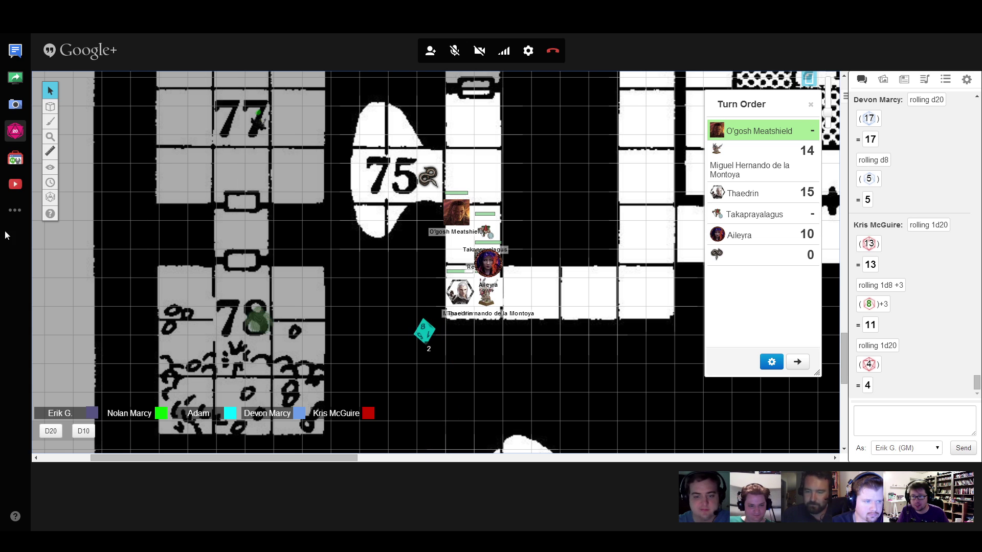
- Close the fog menu and roll two d10s for initiative
click(50, 168)
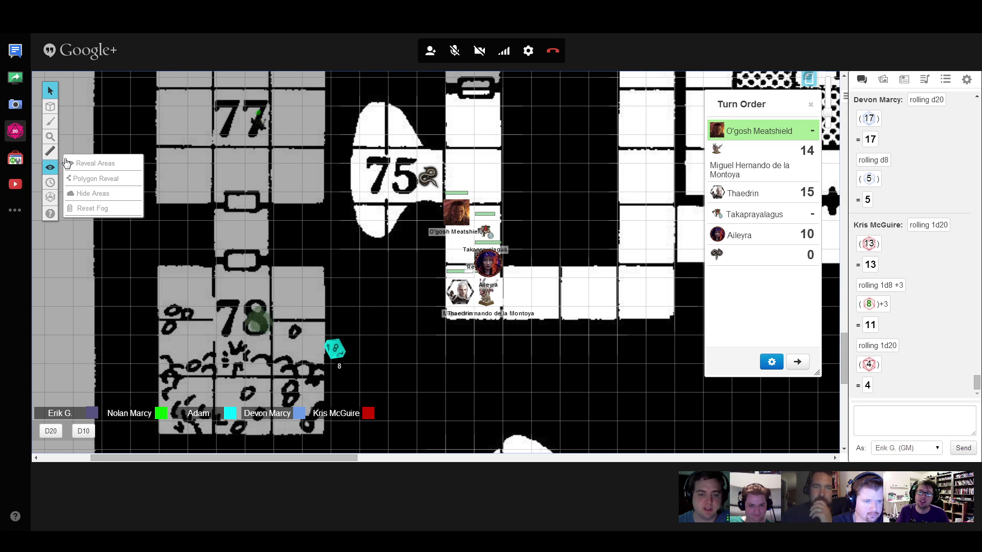
click(51, 169)
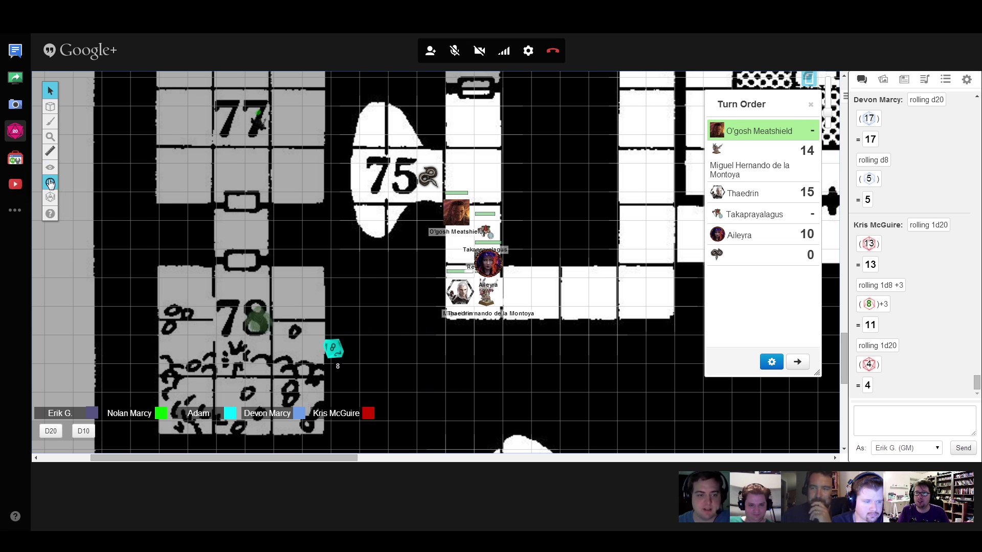
click(84, 431)
click(90, 431)
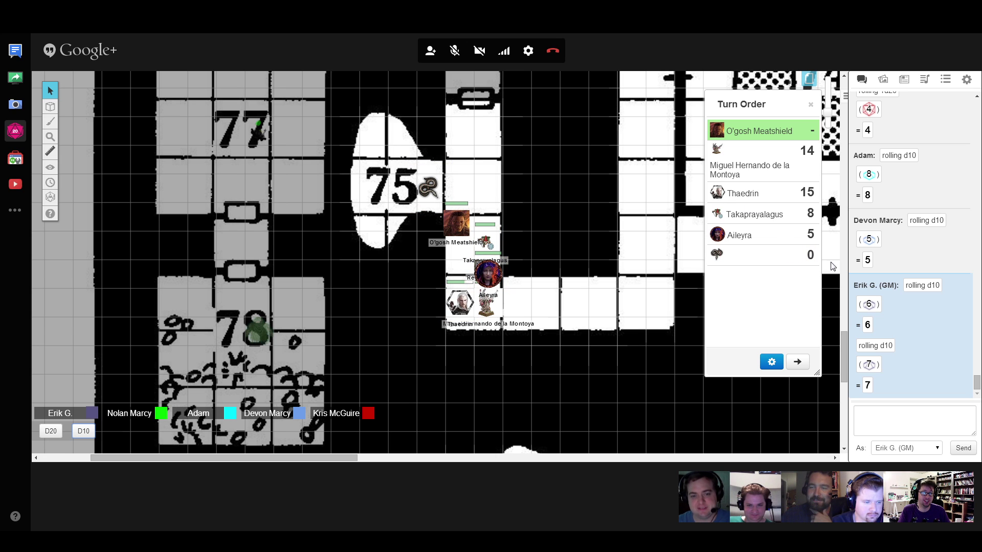
- Change Miguel's initiative from 14 to 6 and the creature's from 0 to 7
click(806, 151)
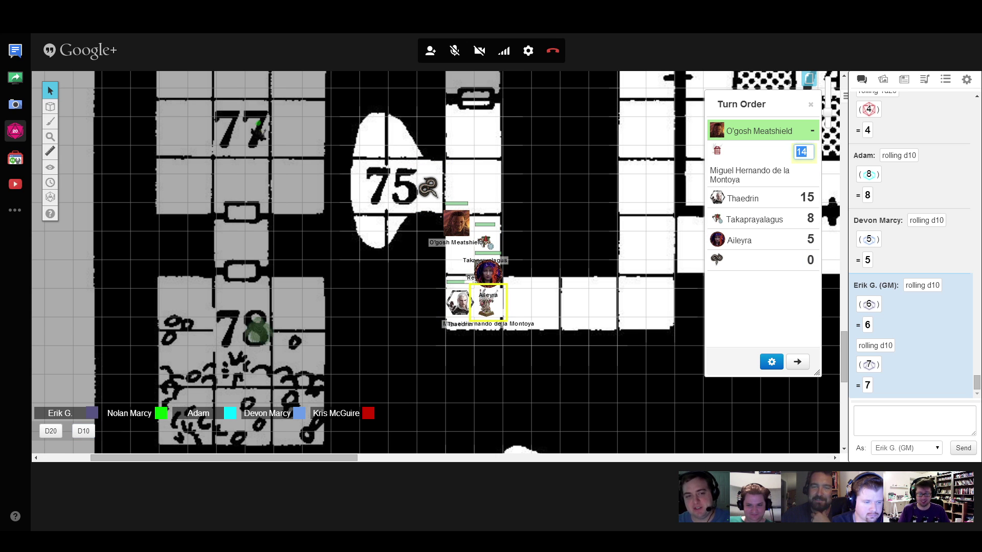
text(6)
key(Return)
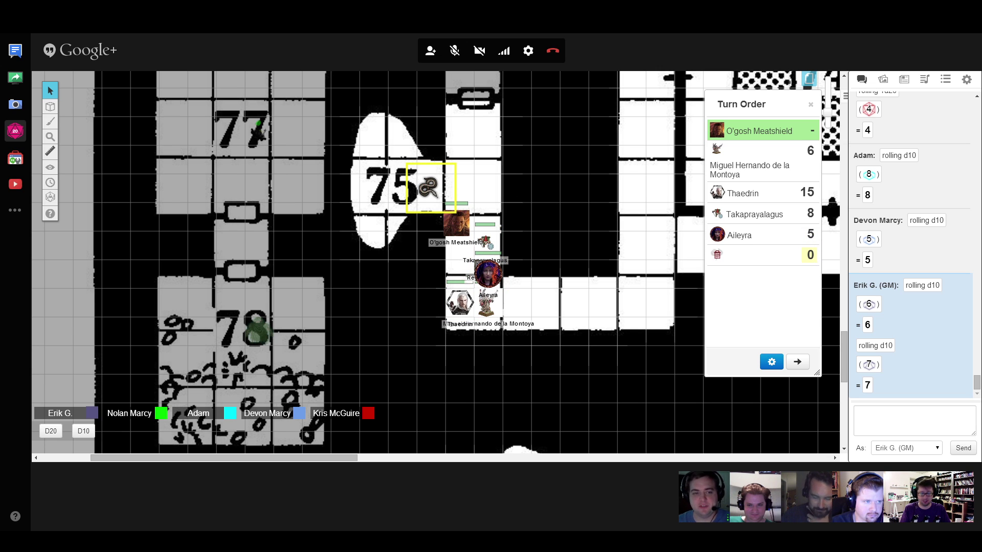
click(809, 256)
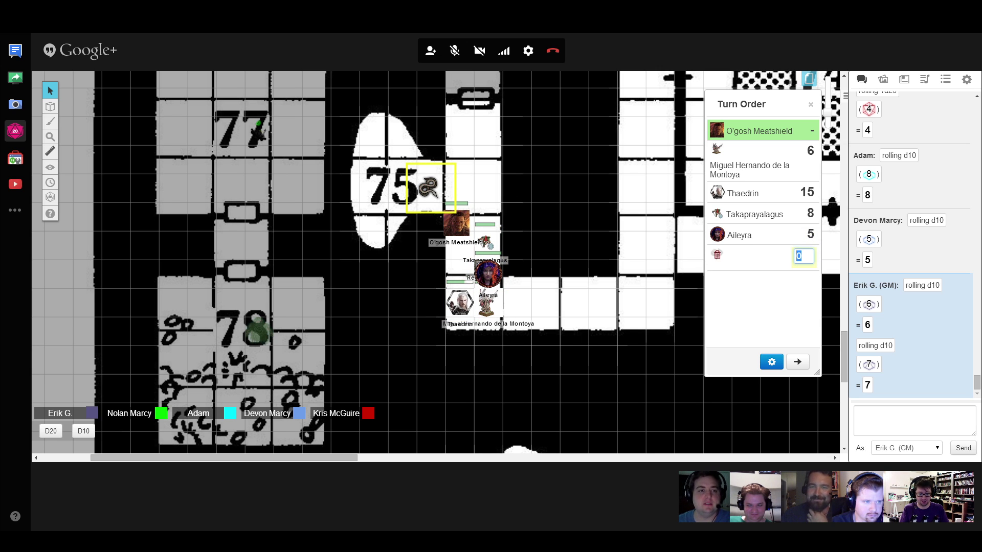
text(7)
key(Return)
click(573, 359)
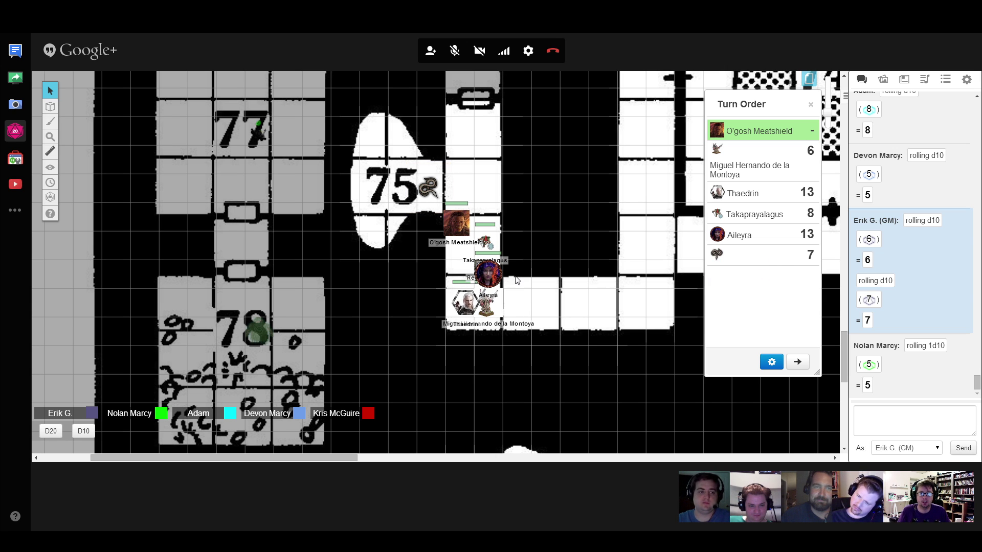
- Shift Thaedrin one square right and move the snake into the corridor above O'gosh
drag(460, 303, 517, 303)
text(11)
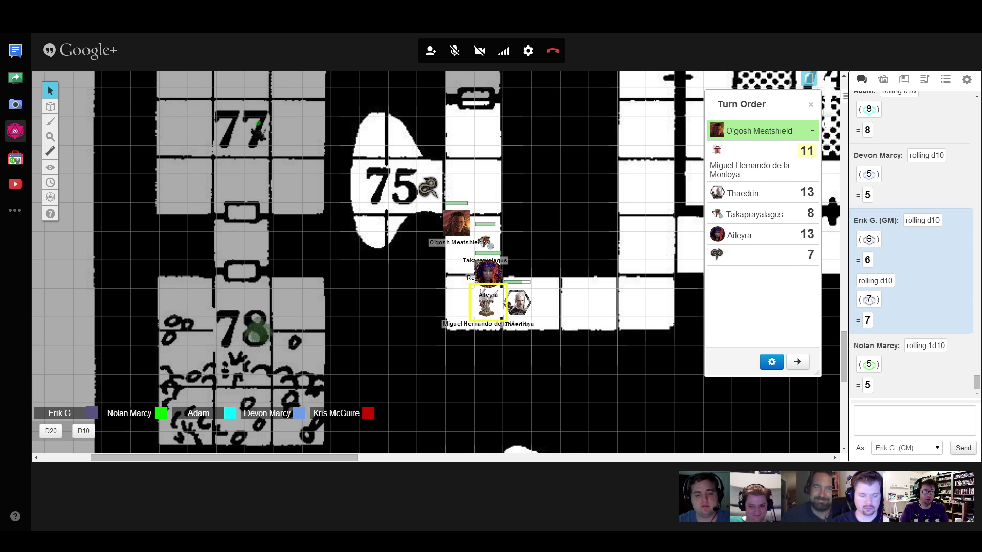
drag(428, 186, 457, 185)
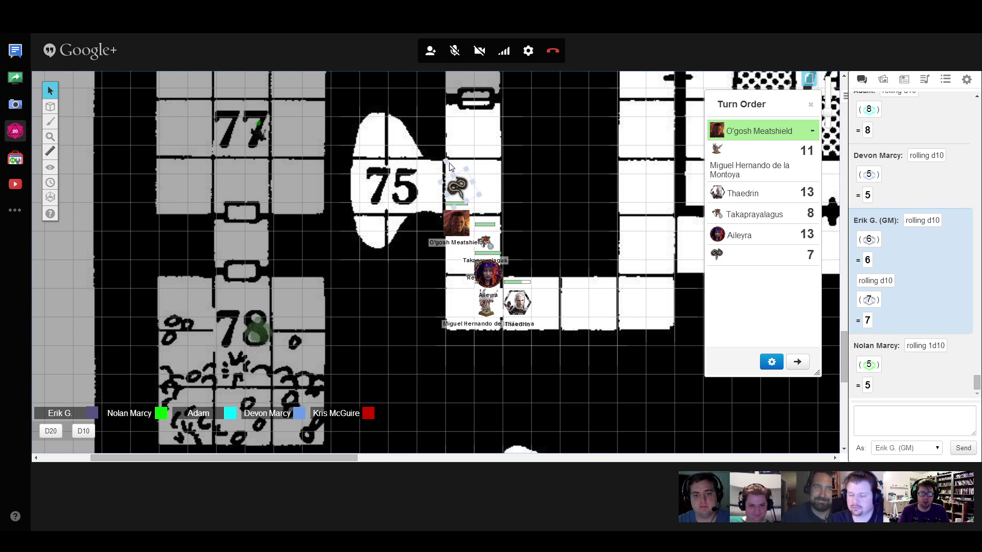
mouse_move(438, 166)
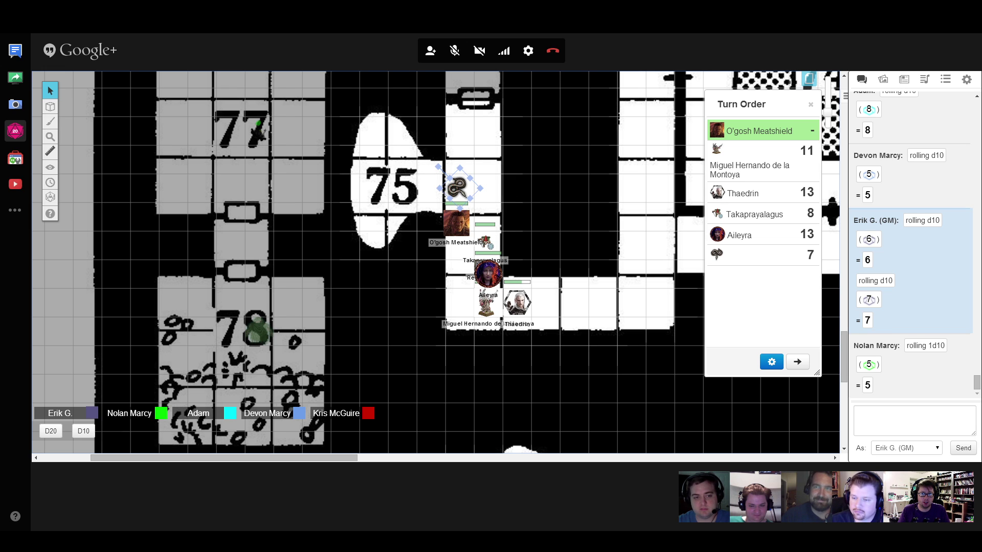
click(530, 184)
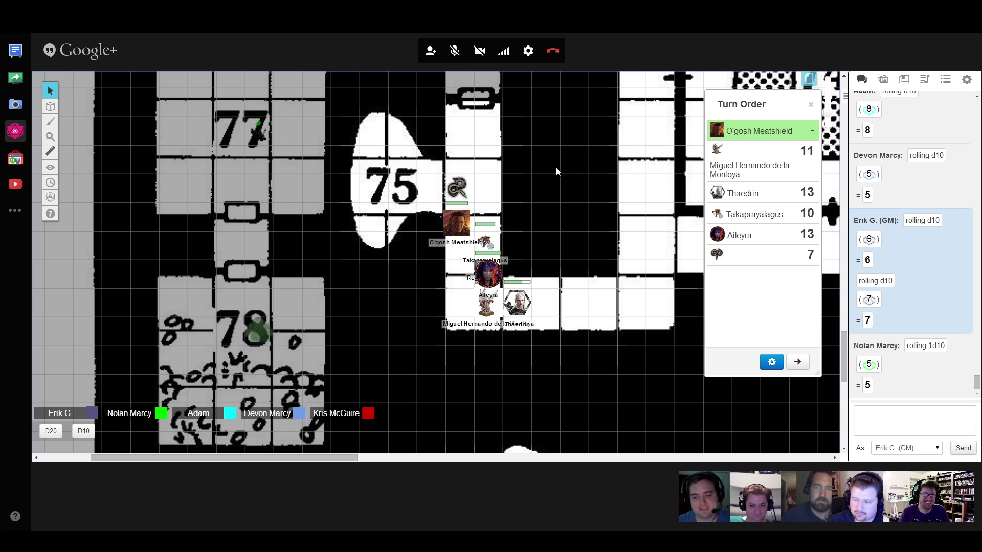
- Roll the creature's d20 attacks (17, 18, 13) and d10 damage (7, 4)
click(913, 418)
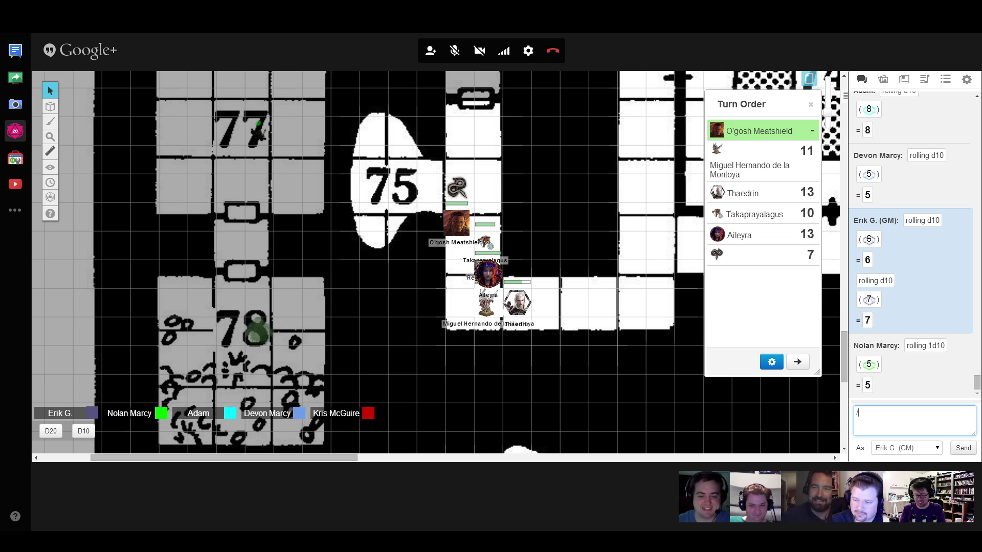
text(rol)
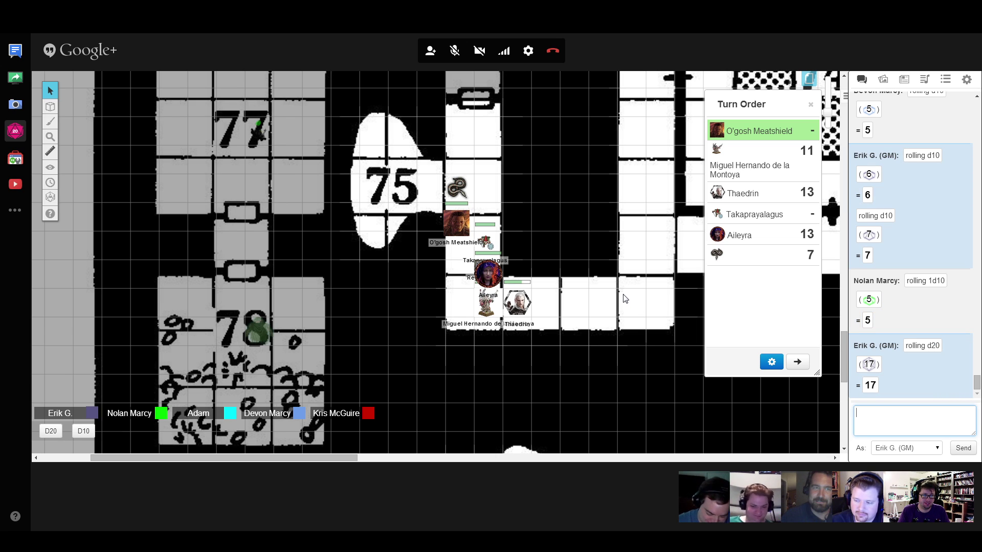
scroll(623, 301, up, 1)
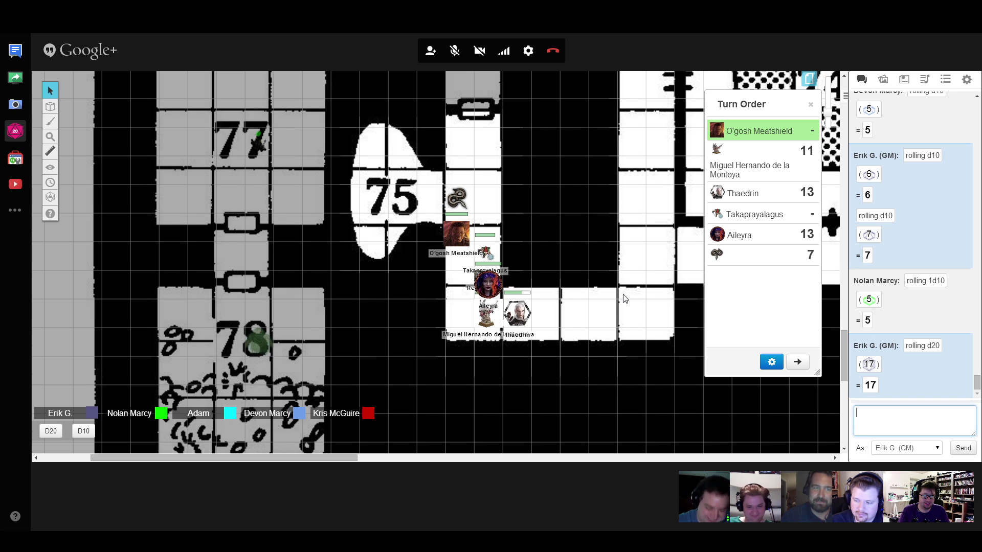
click(51, 430)
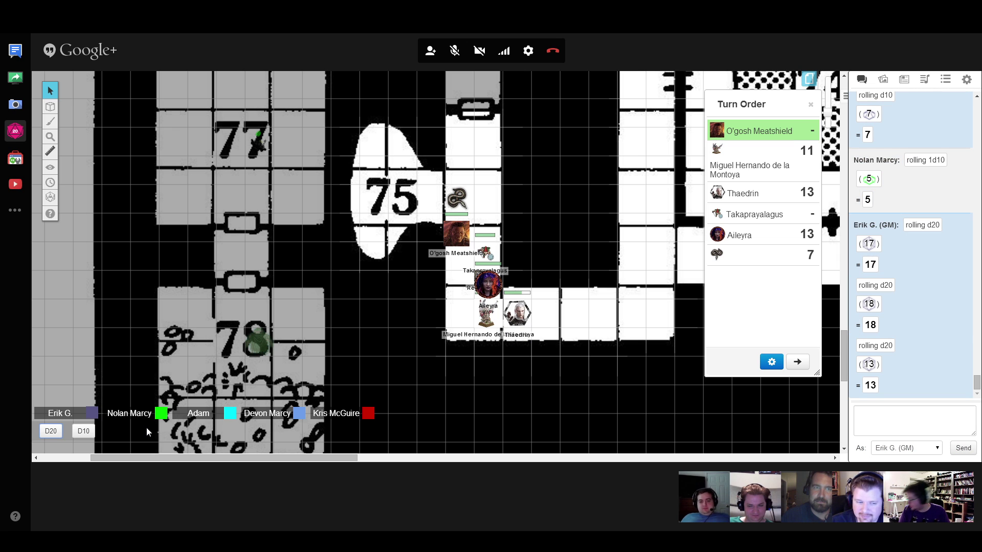
click(457, 198)
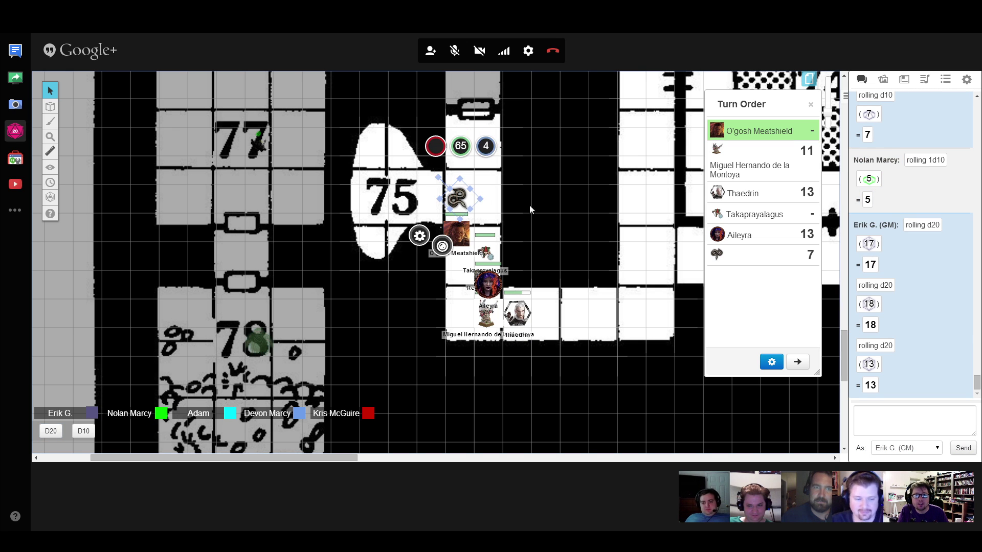
click(683, 284)
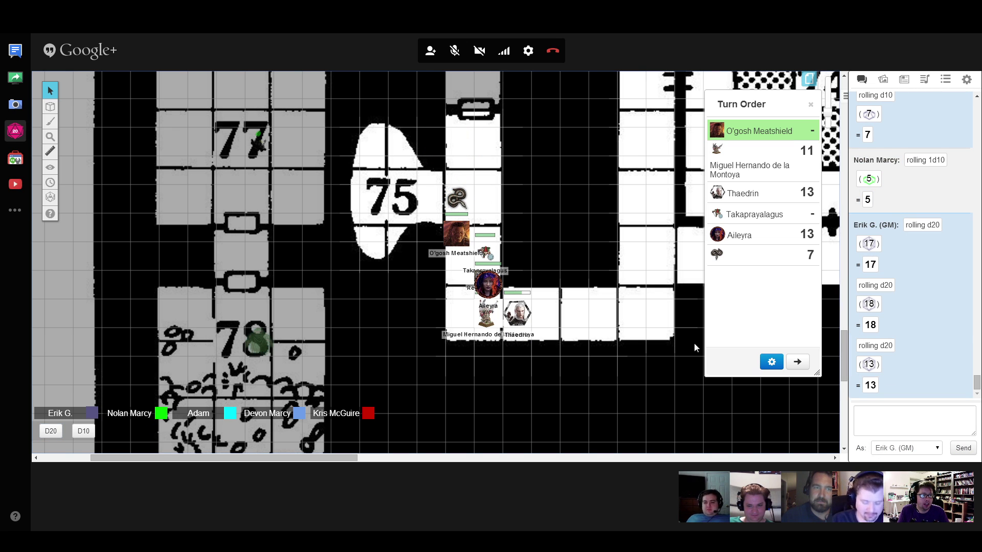
click(84, 432)
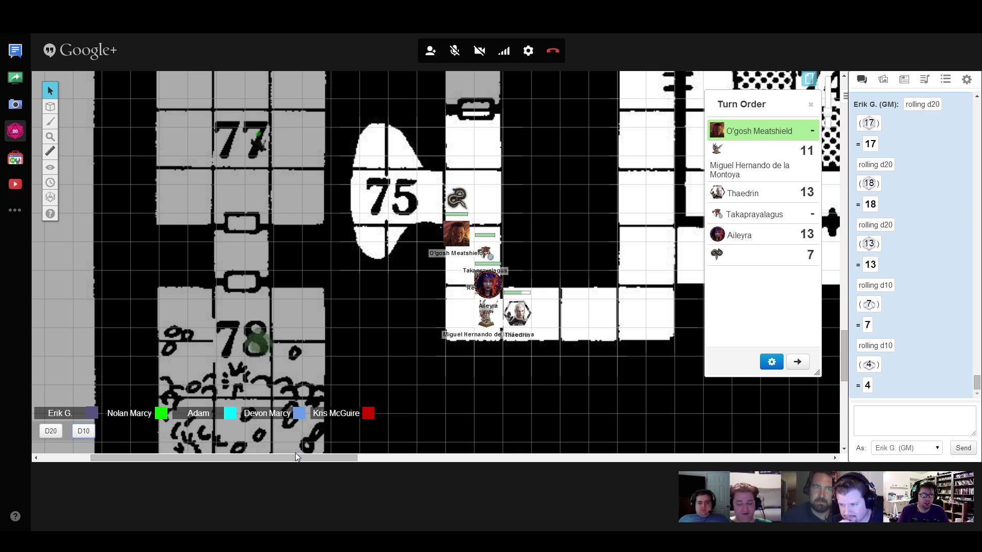
- Select the snake and subtract 11 from its HP bubble, leaving 54
click(453, 198)
click(461, 146)
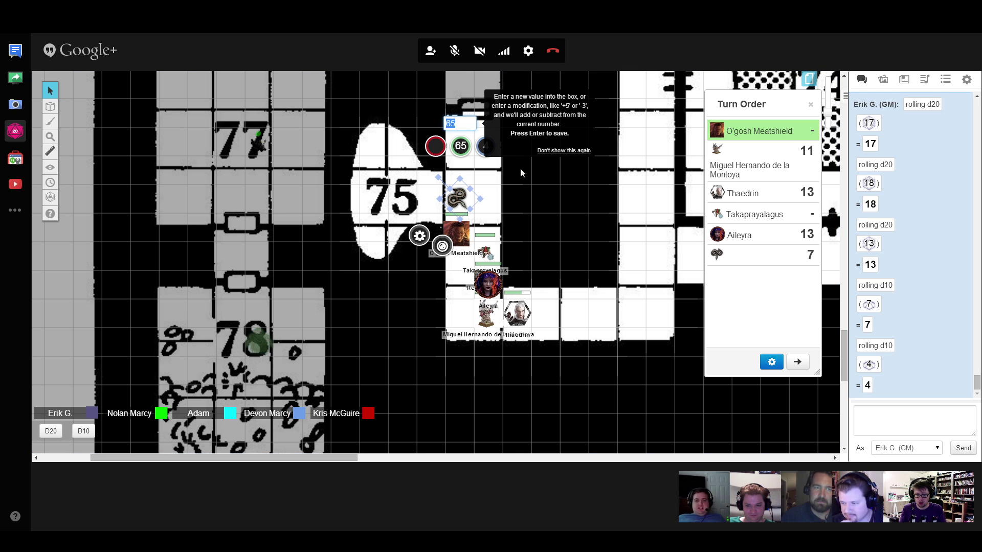
text(-1)
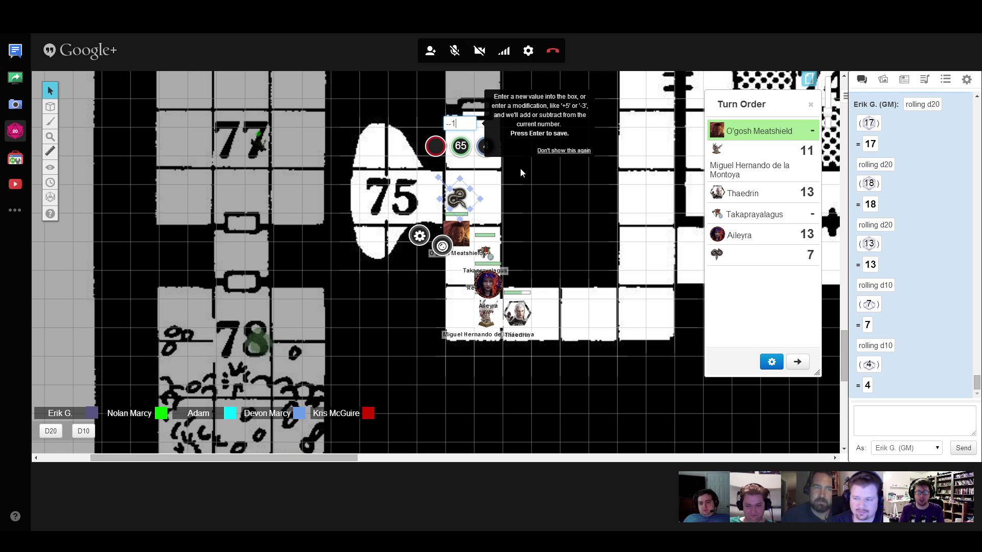
text(1)
key(Return)
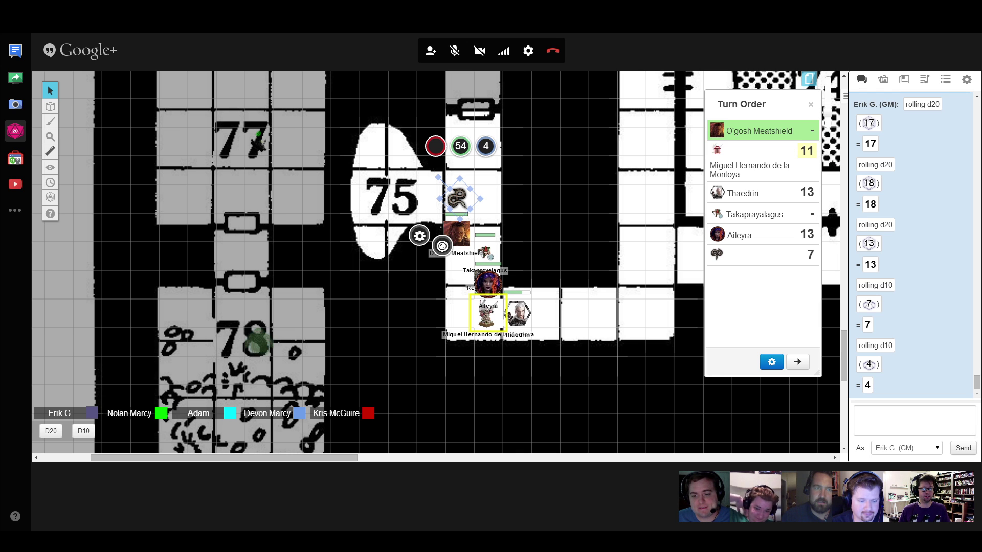
- Clear Miguel's turn-order value and apply 8 damage to the snake, from 54 to 46
click(805, 151)
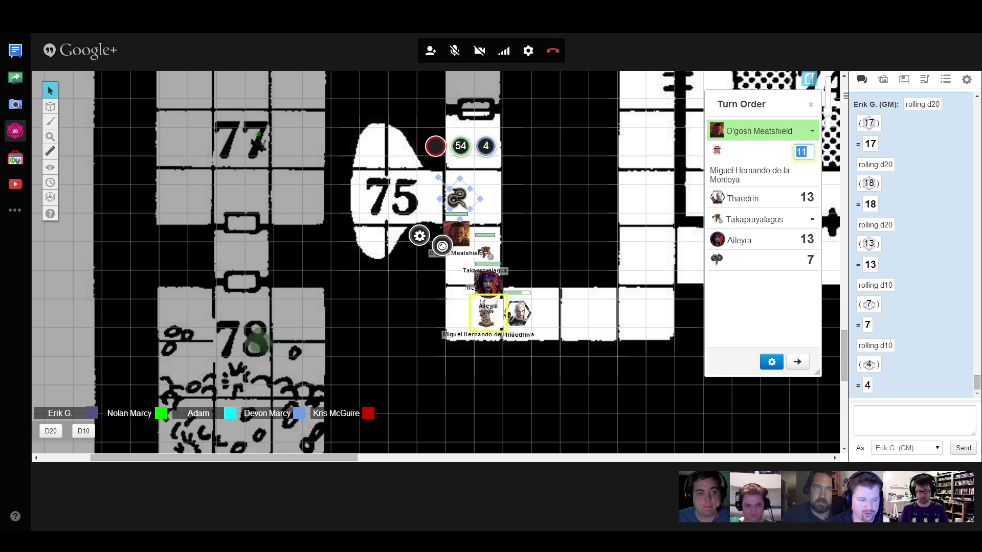
key(Delete)
key(Return)
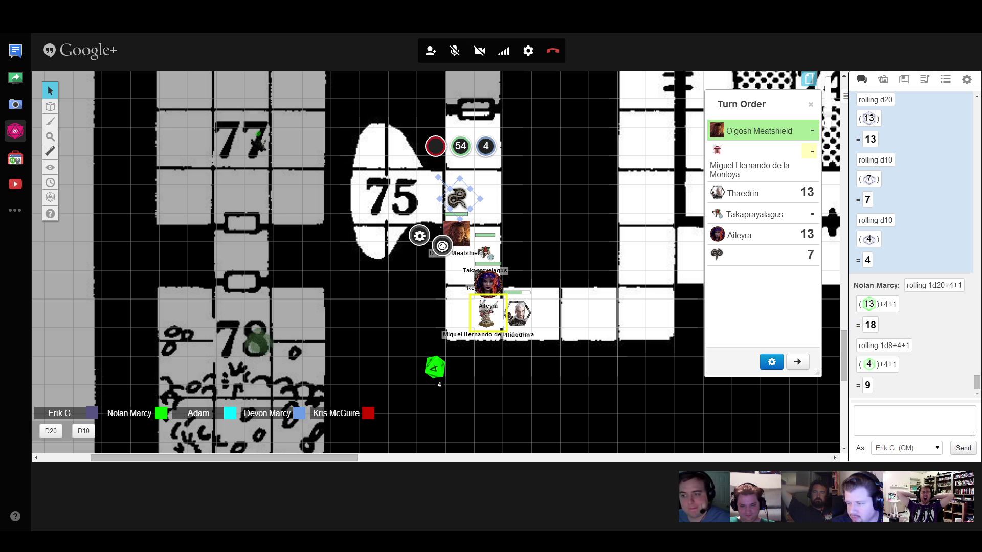
click(461, 146)
text(8)
key(Return)
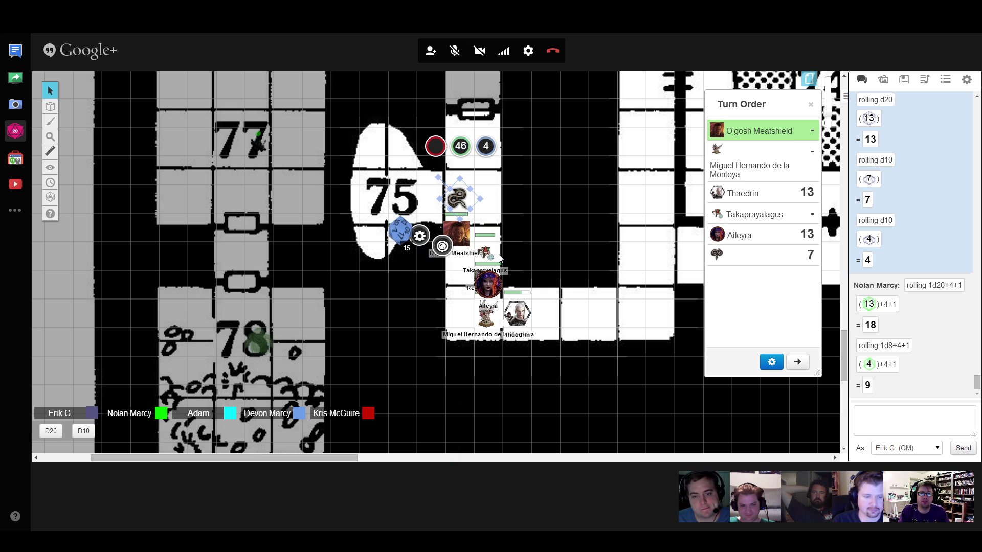
scroll(500, 255, up, 1)
text(-11)
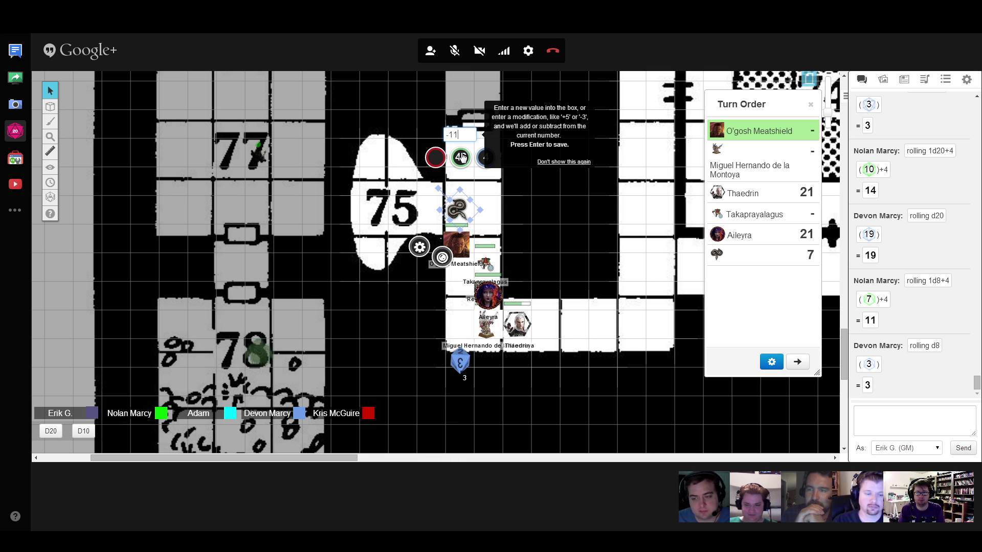
- Deal 11 and 3 damage to bring the snake to 32 HP, then roll two d10s
key(Return)
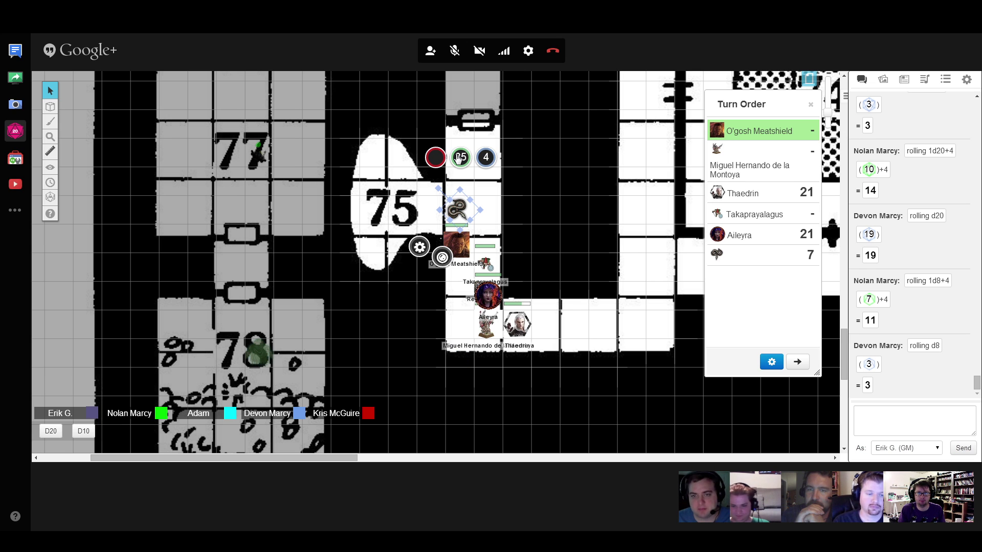
click(461, 157)
text(-3)
key(Return)
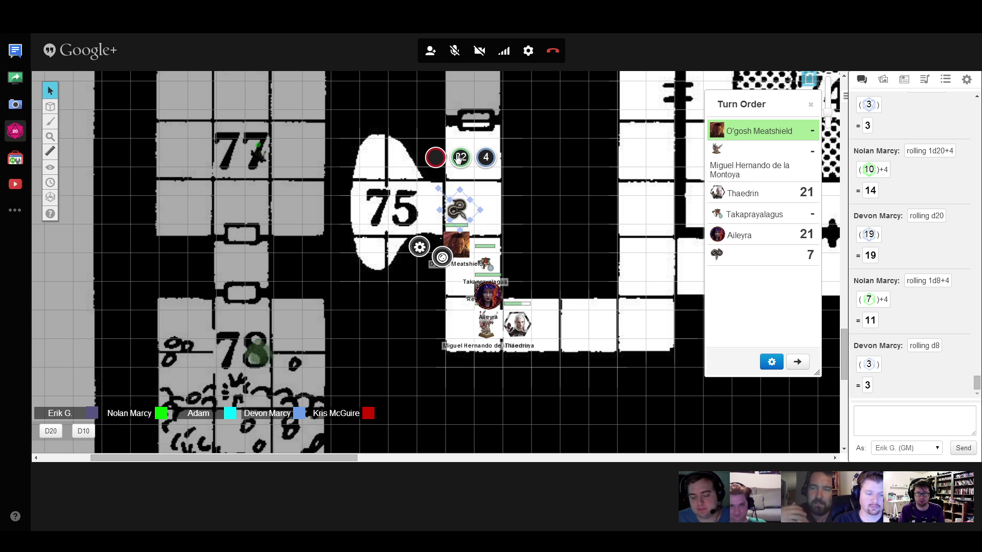
click(529, 200)
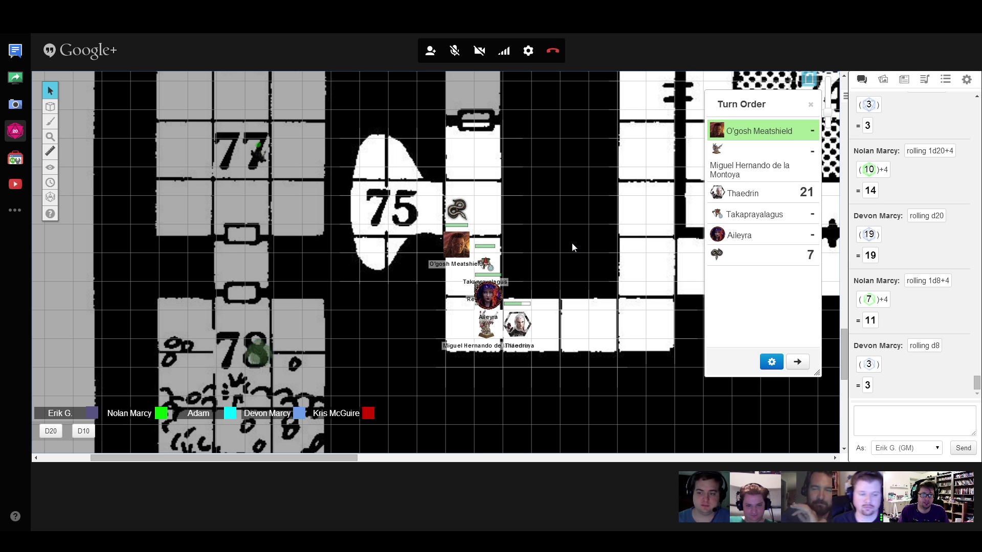
click(84, 431)
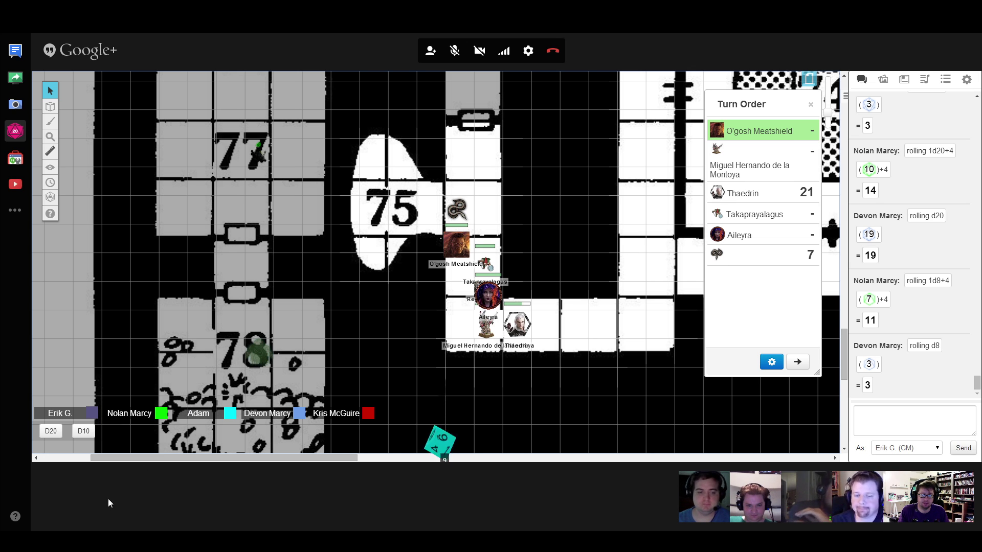
click(84, 431)
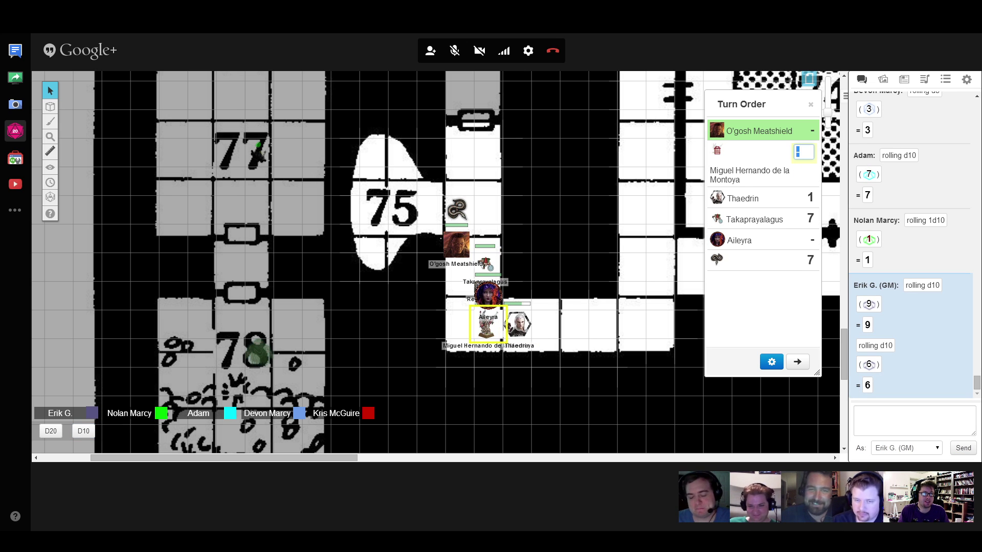
text(9)
- Set turn-order values: Miguel 9, Aileyra 6 and the snake 6
key(Return)
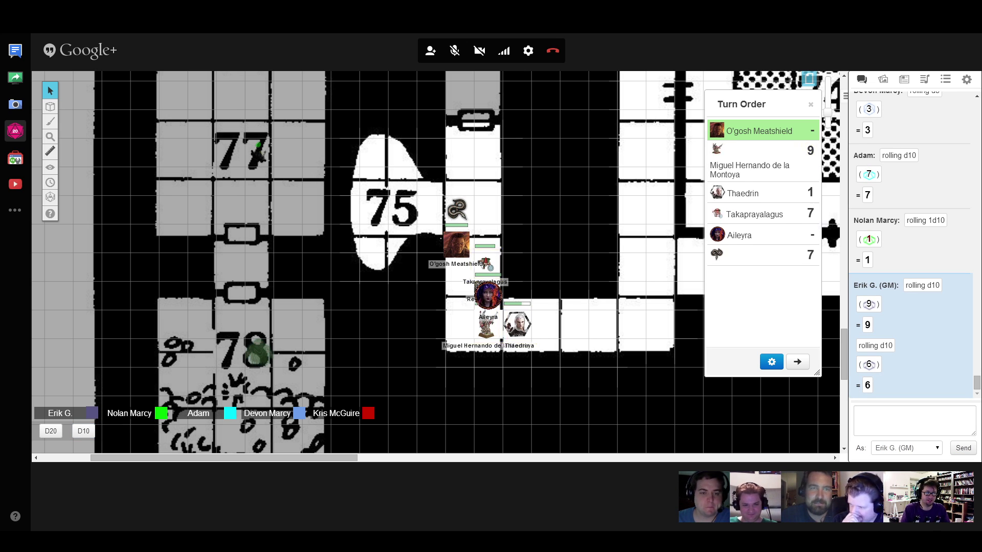
click(797, 236)
text(6)
key(Return)
click(806, 256)
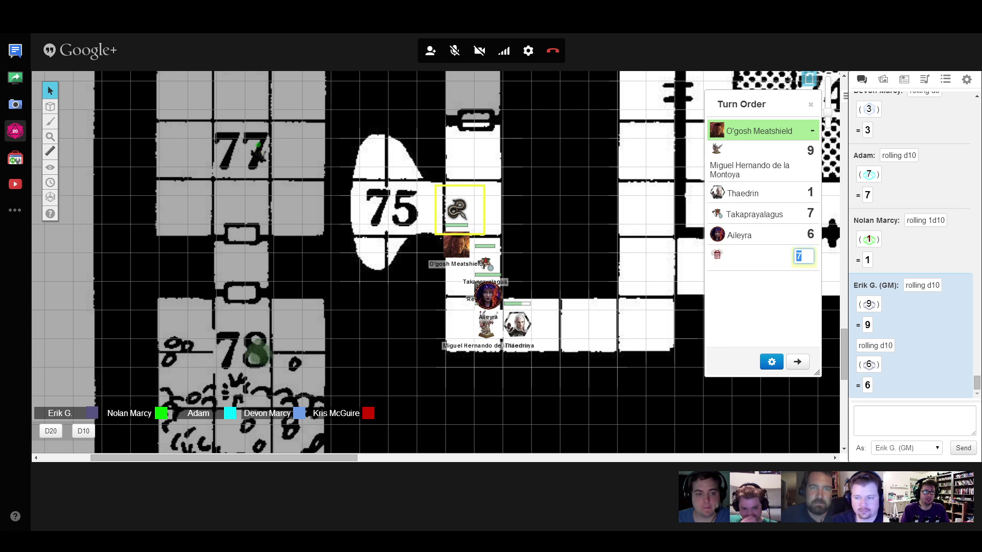
text(6)
key(Return)
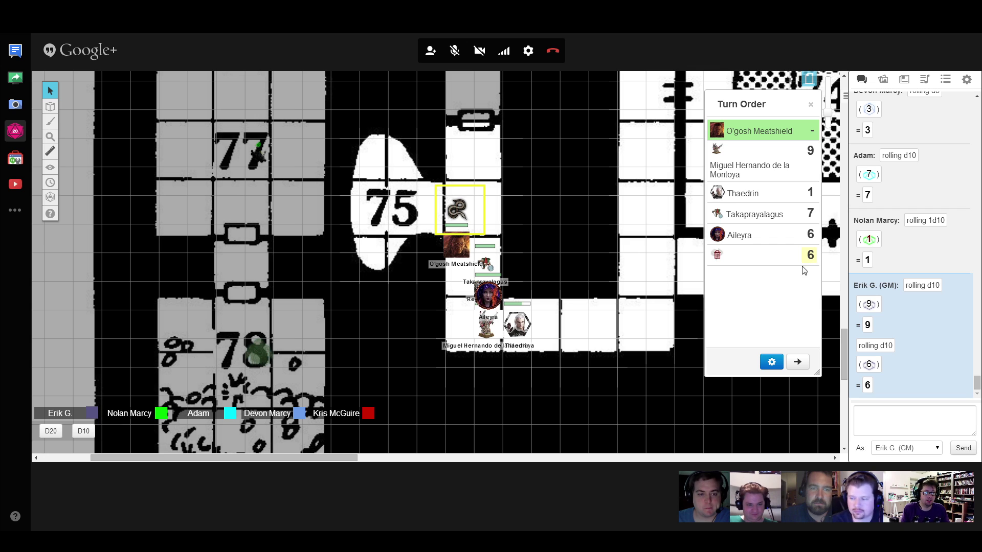
click(791, 283)
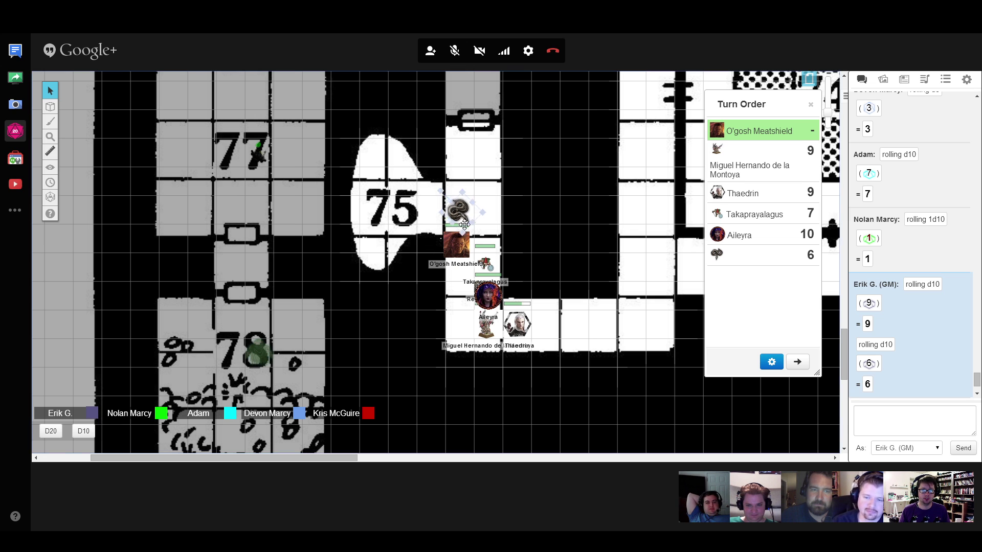
- Move the snake down-right beside O'gosh and post /roll d20 and /roll 1d10 in chat
drag(457, 209, 486, 236)
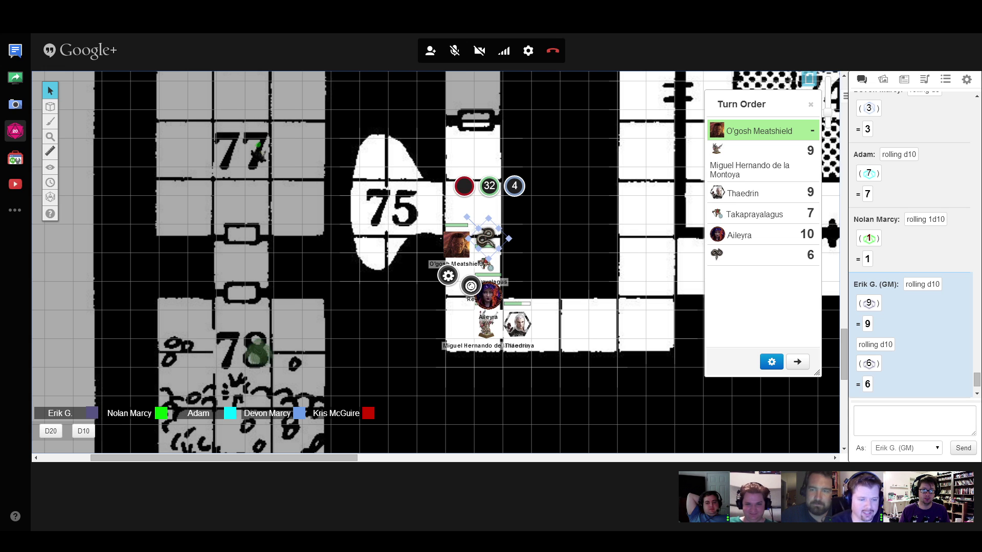
click(528, 229)
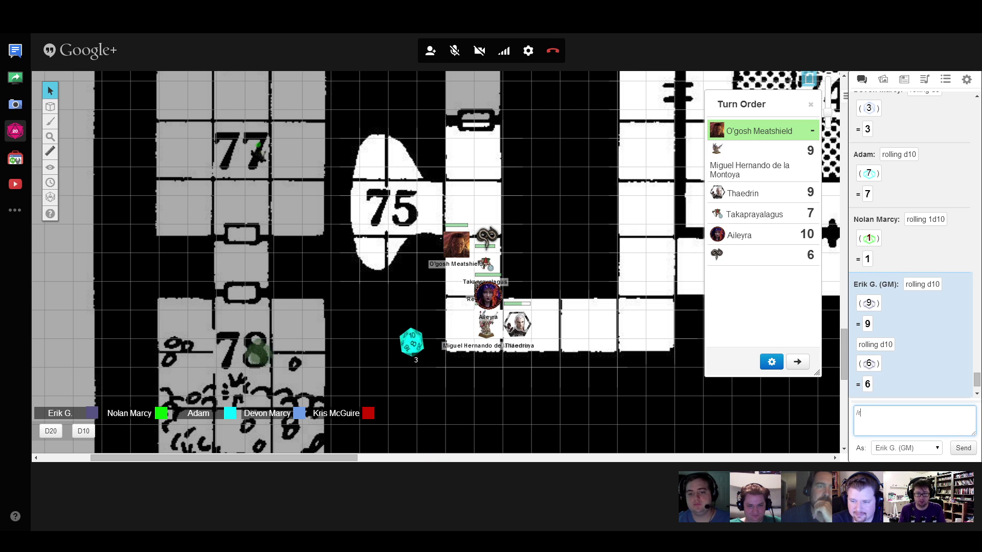
text(/roll d)
text(0)
key(Return)
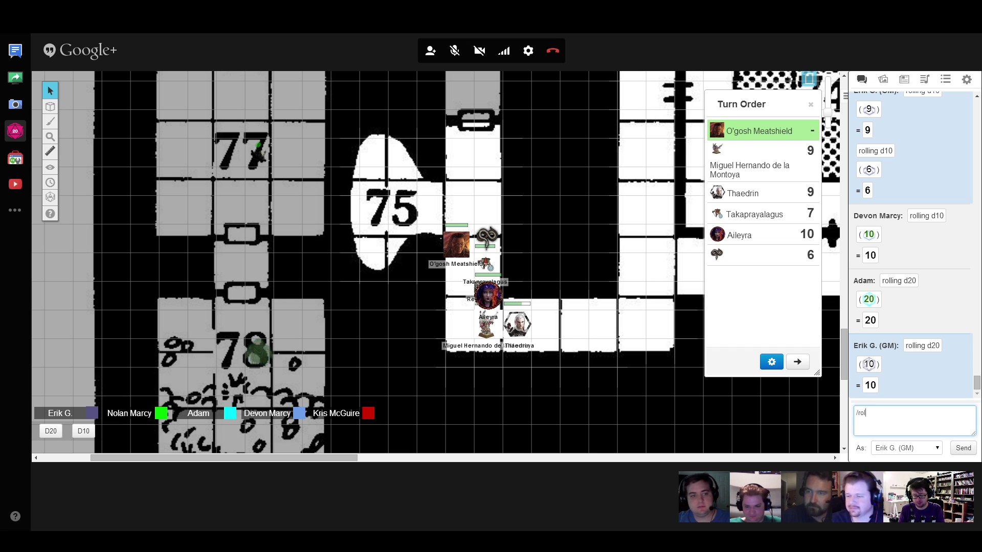
text(/roll 1d10)
key(Return)
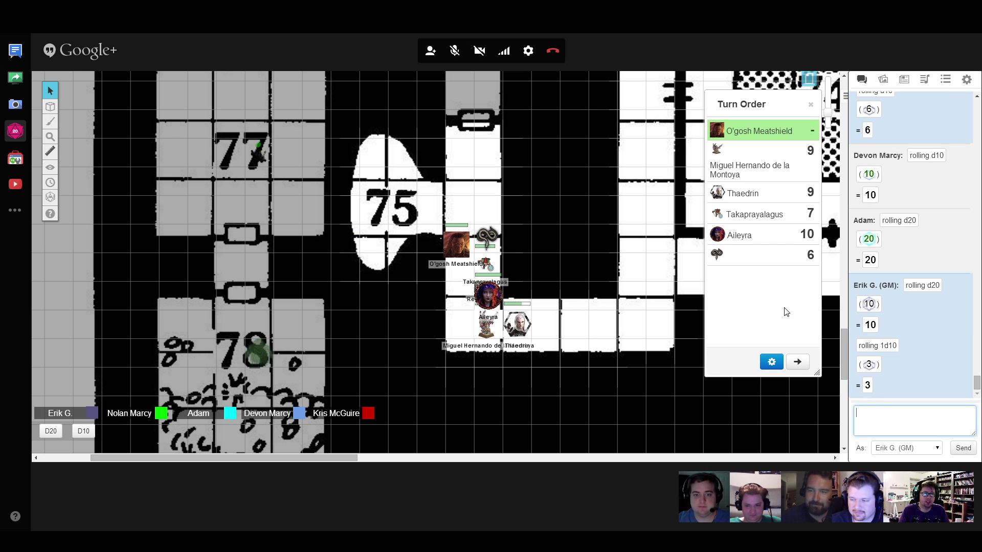
mouse_move(763, 254)
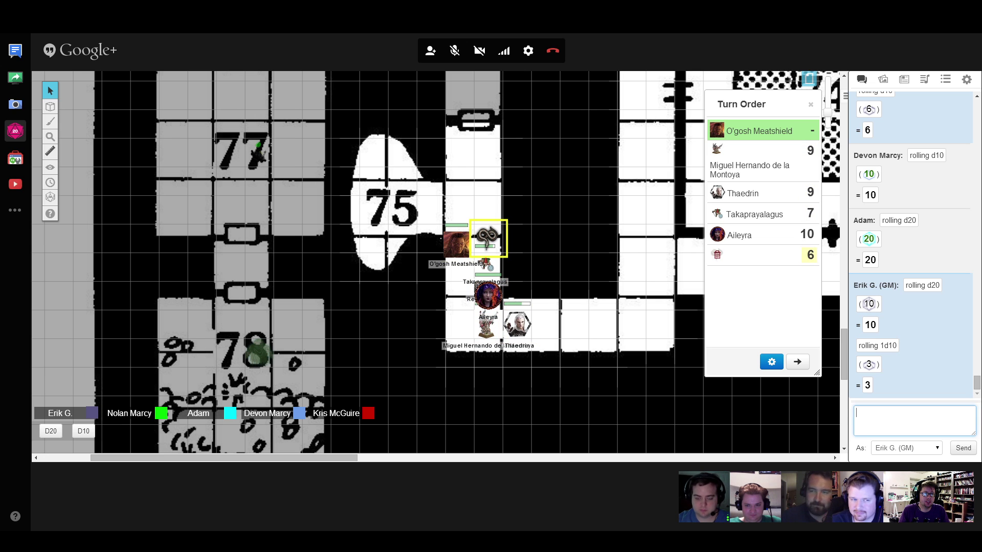
- Delete the snake's value from the last Turn Order entry
click(809, 256)
key(BackSpace)
key(Return)
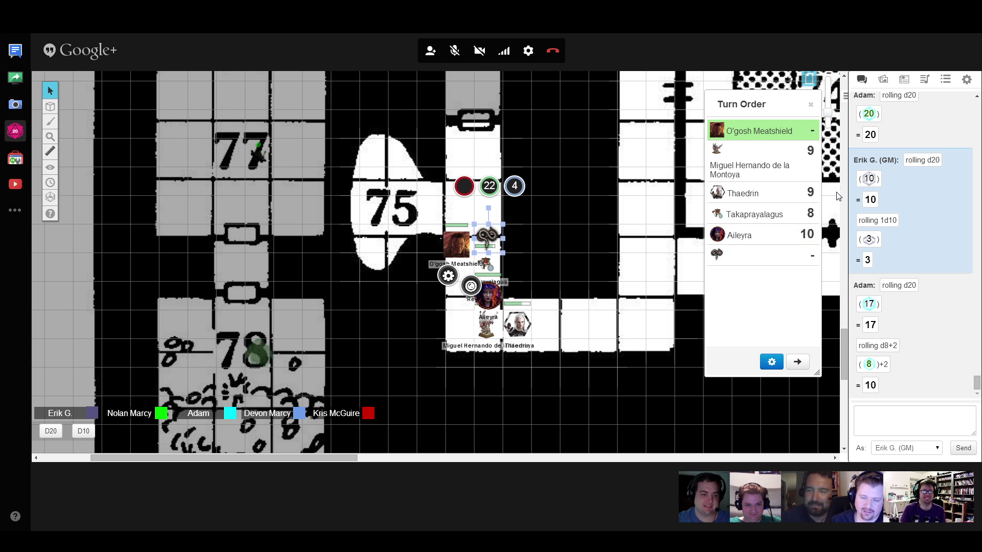
drag(979, 383, 978, 370)
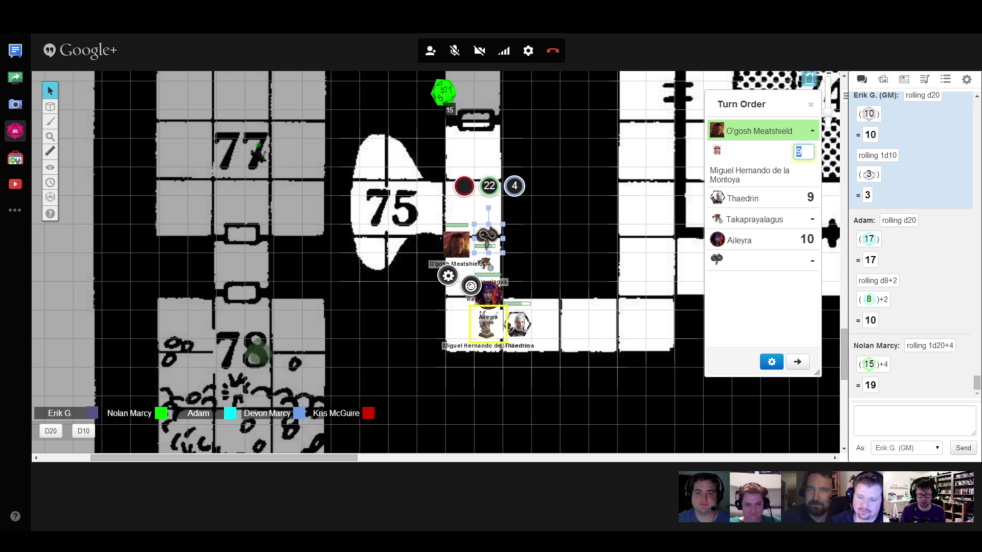
text(14)
- Set Miguel's initiative to 14 and correct the snake's hit points from 22 to 11
key(Return)
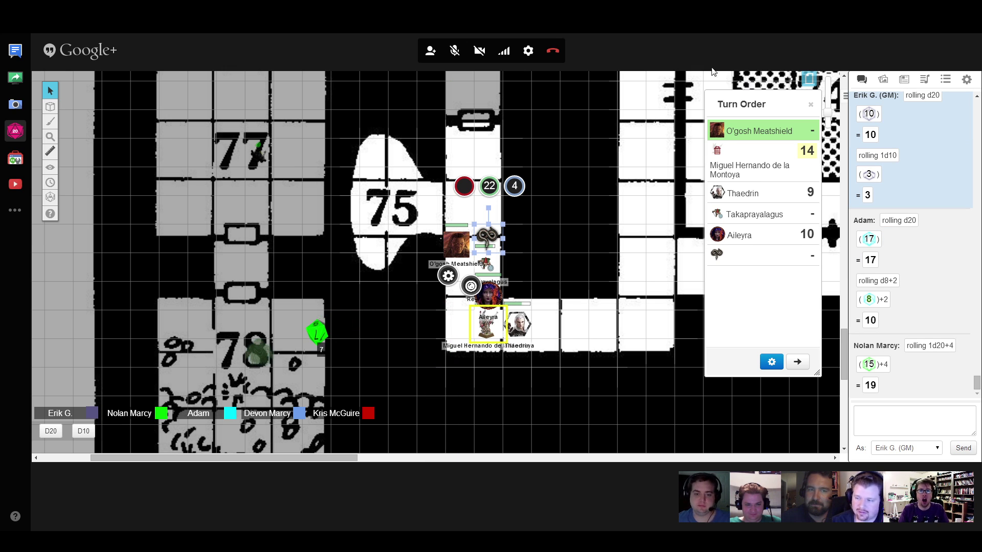
click(488, 186)
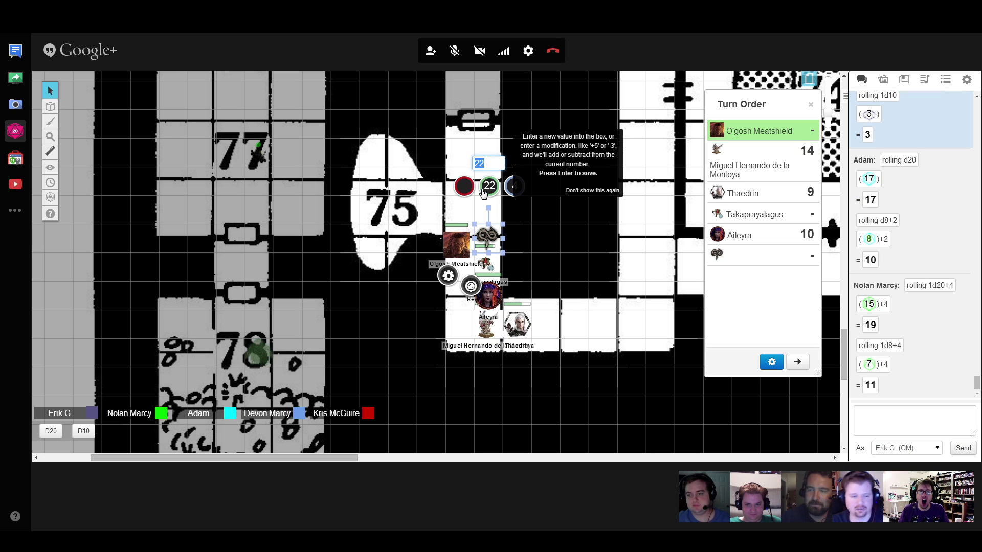
text(0)
key(Return)
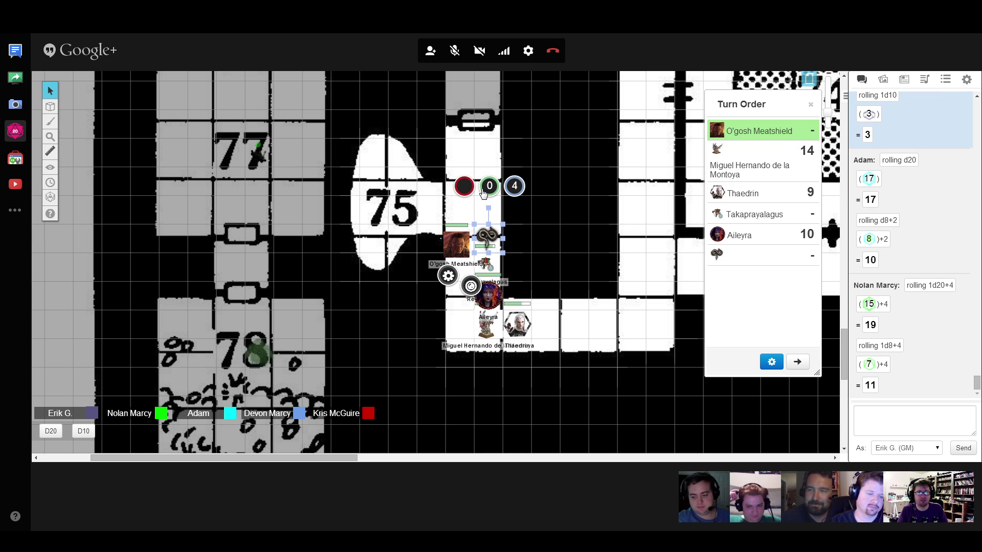
click(489, 186)
text(22)
key(Return)
click(488, 186)
text(-11)
key(Return)
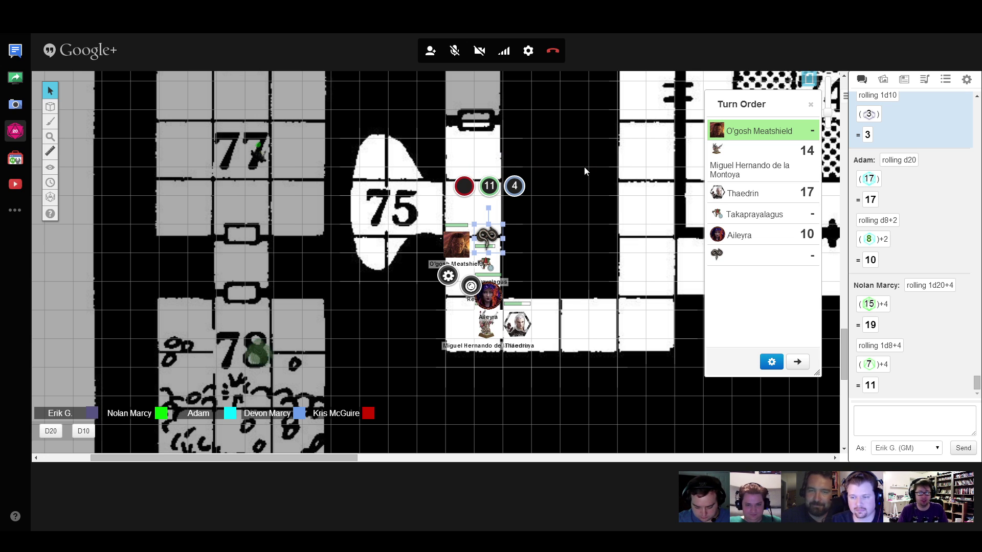
click(883, 419)
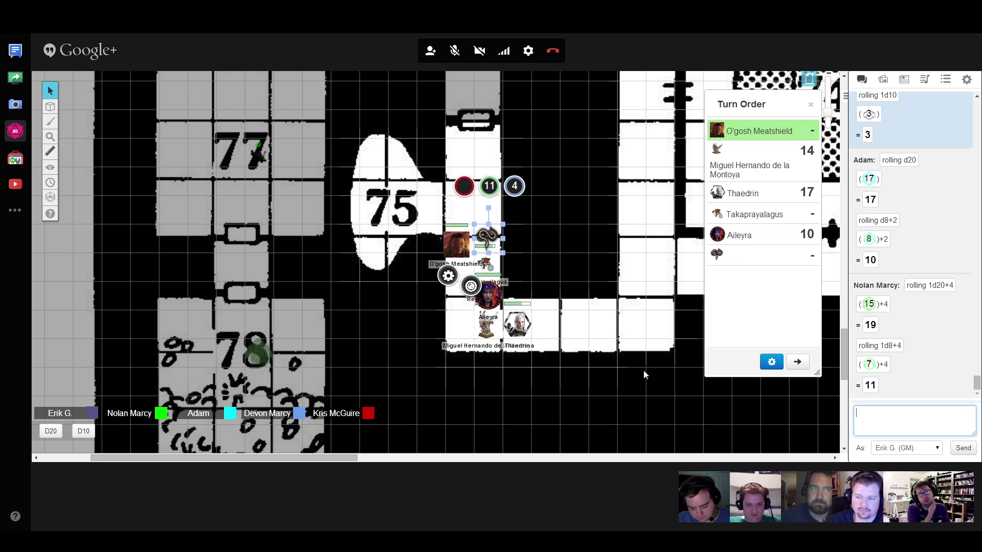
- Roll a d20 and a d10, then delete the slain snake token
click(51, 432)
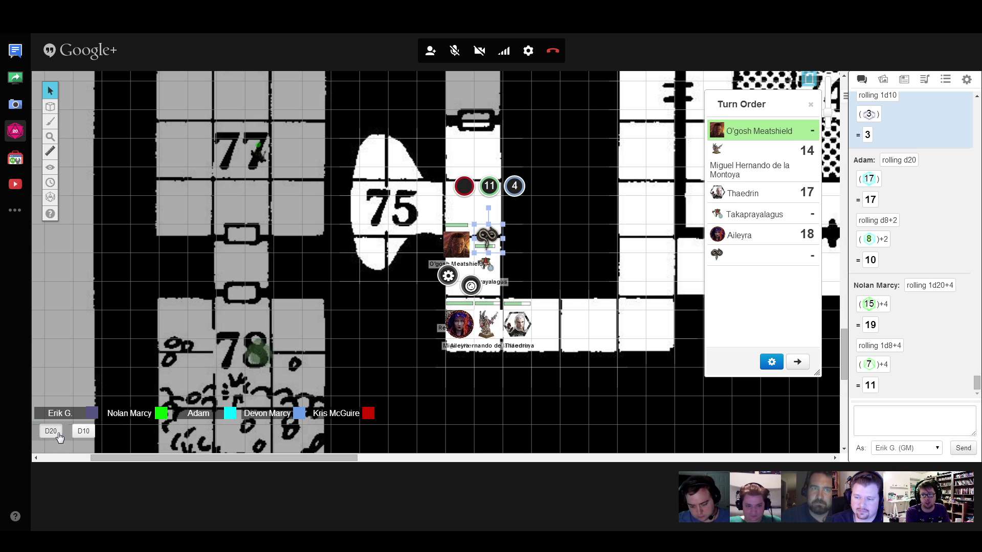
click(84, 432)
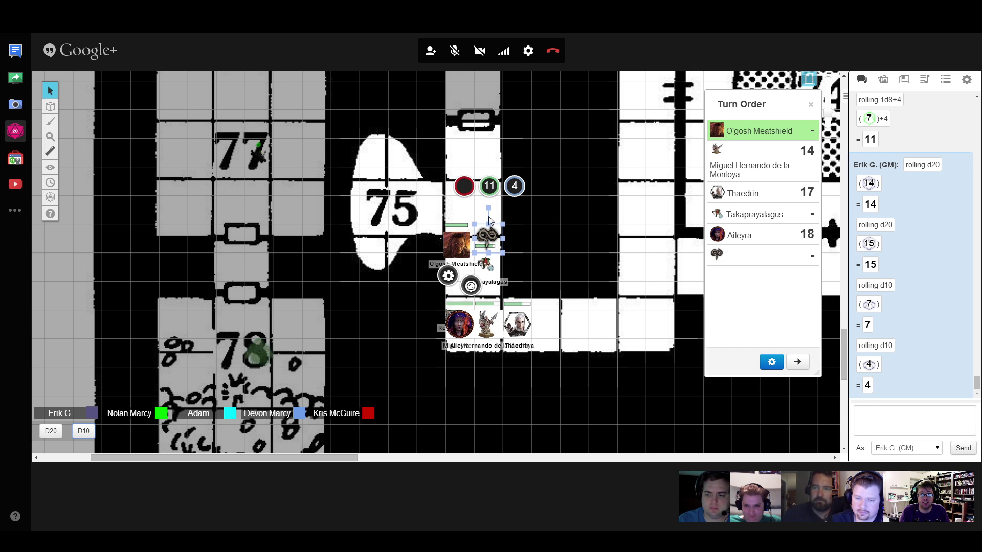
key(Delete)
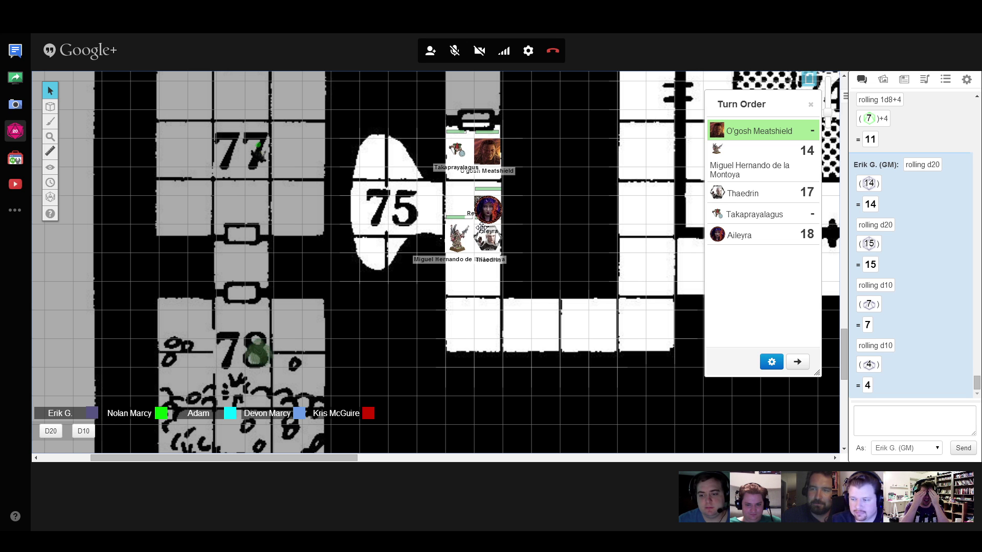
scroll(480, 223, up, 1)
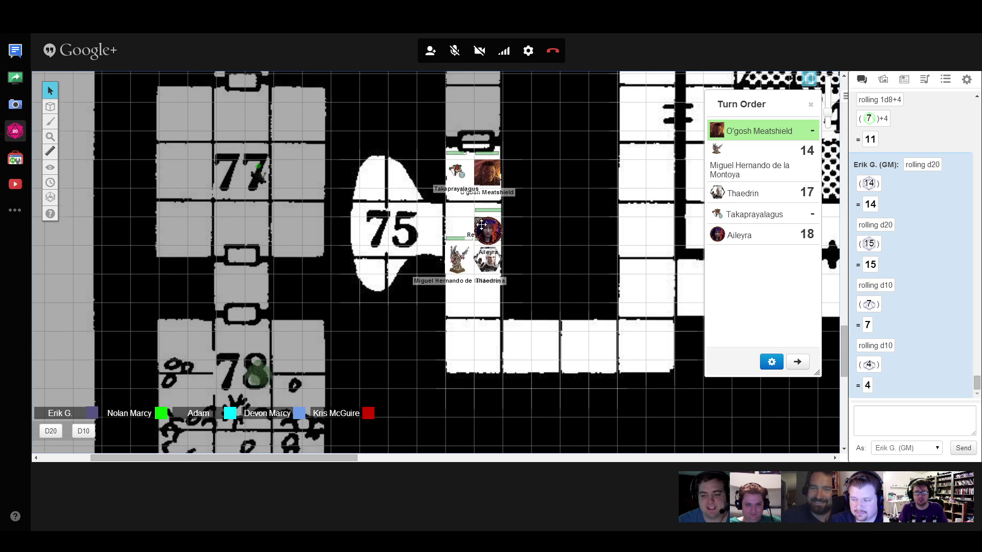
scroll(481, 218, up, 3)
scroll(479, 218, up, 3)
scroll(479, 219, down, 2)
- Reveal the corridor above room 75 with a Reveal Areas fog rectangle
click(50, 168)
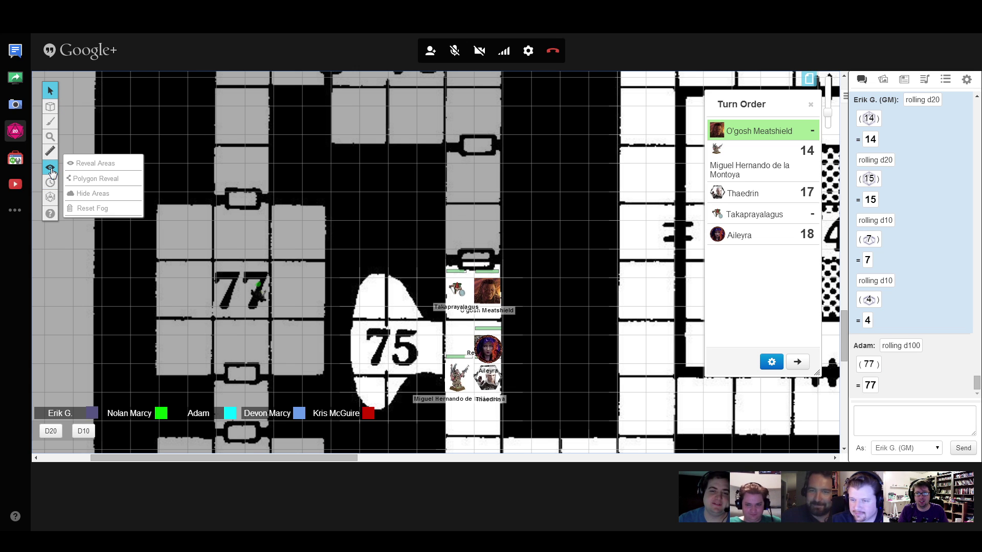
click(95, 163)
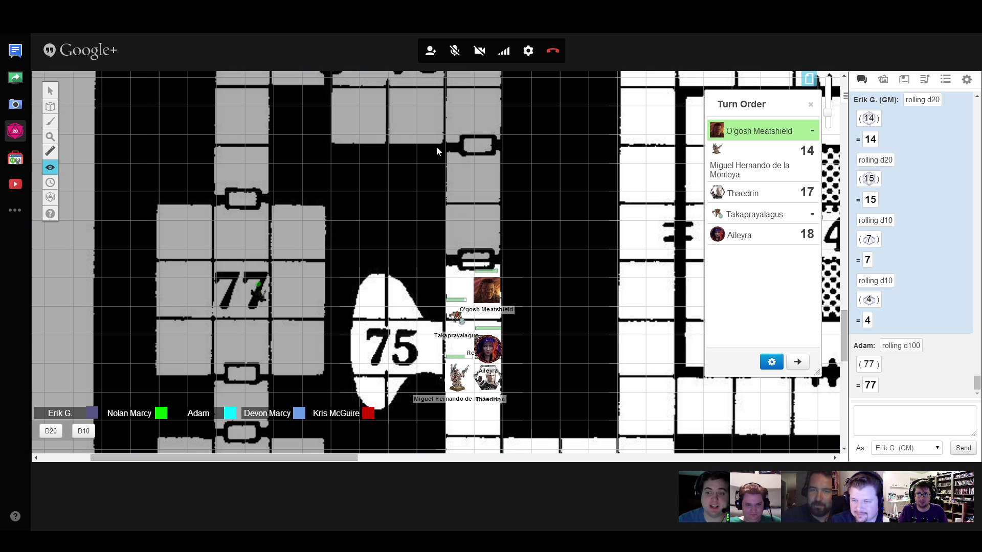
drag(441, 147, 514, 263)
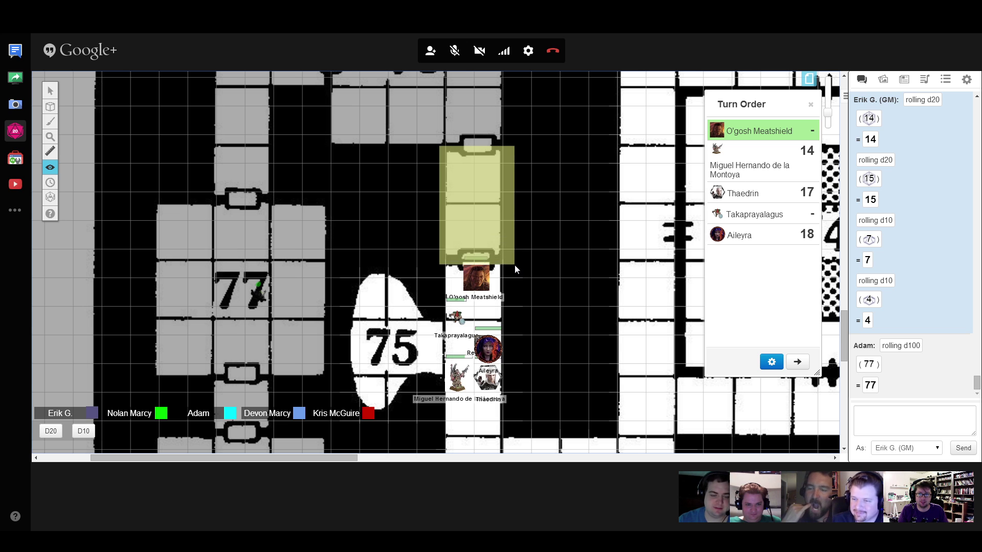
scroll(409, 267, up, 3)
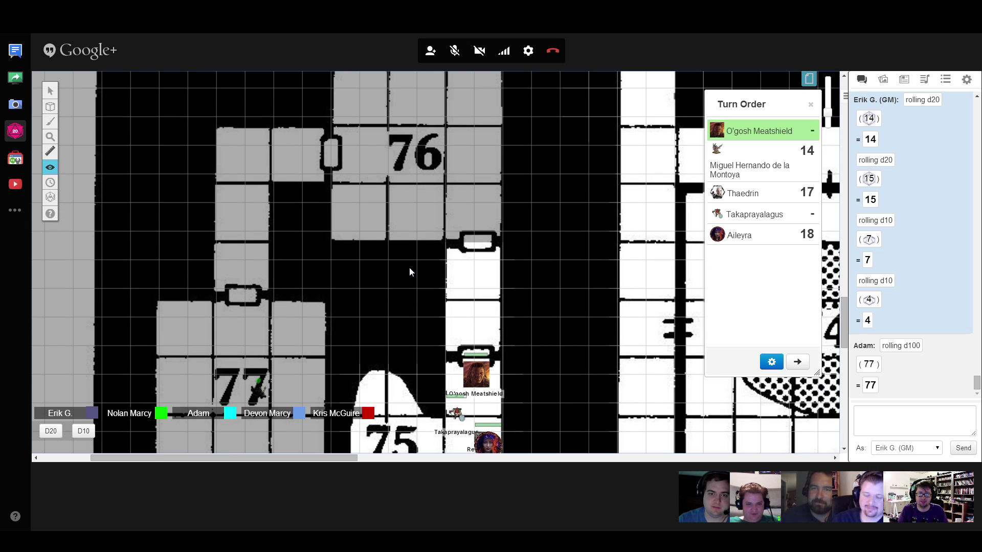
scroll(409, 267, up, 3)
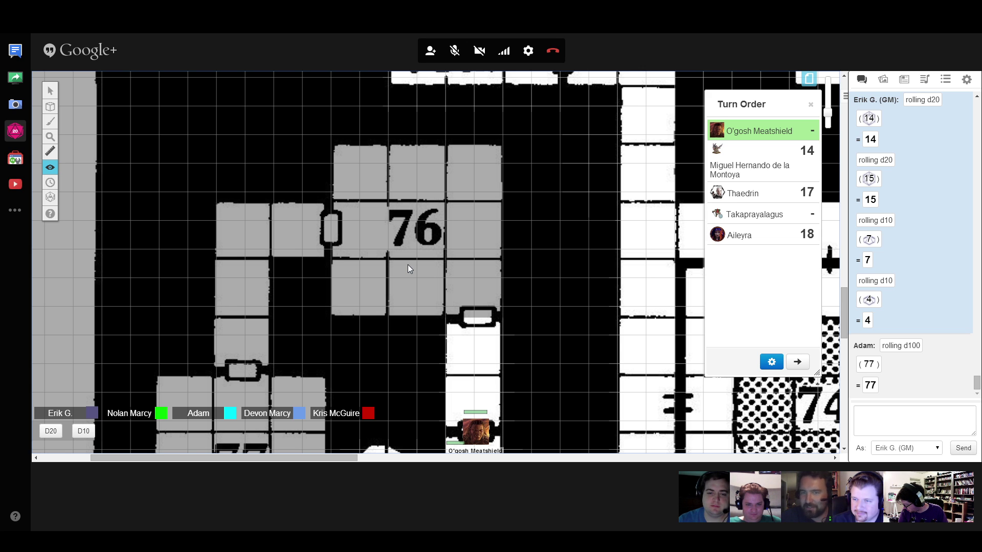
scroll(402, 261, up, 1)
scroll(402, 261, down, 3)
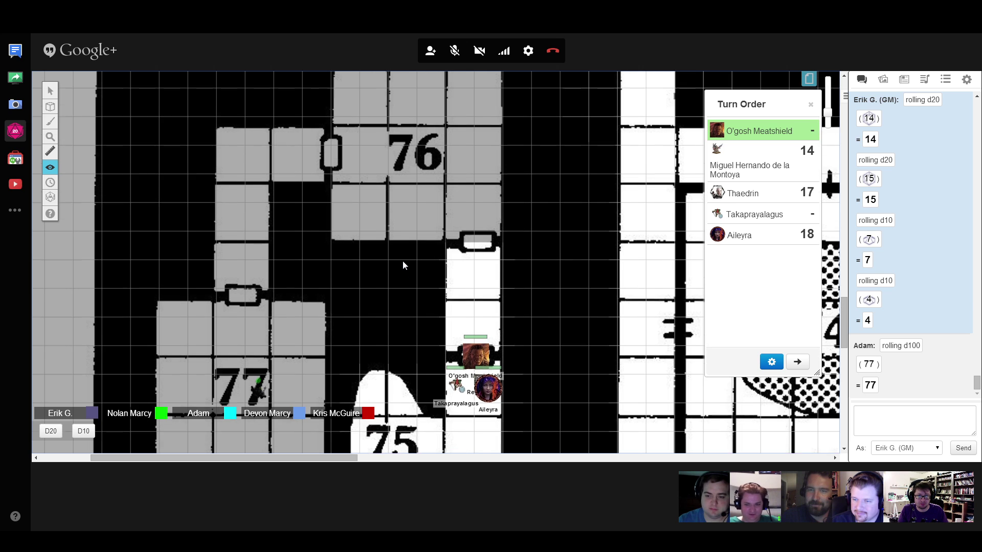
scroll(402, 261, down, 3)
scroll(402, 261, up, 2)
scroll(402, 261, up, 1)
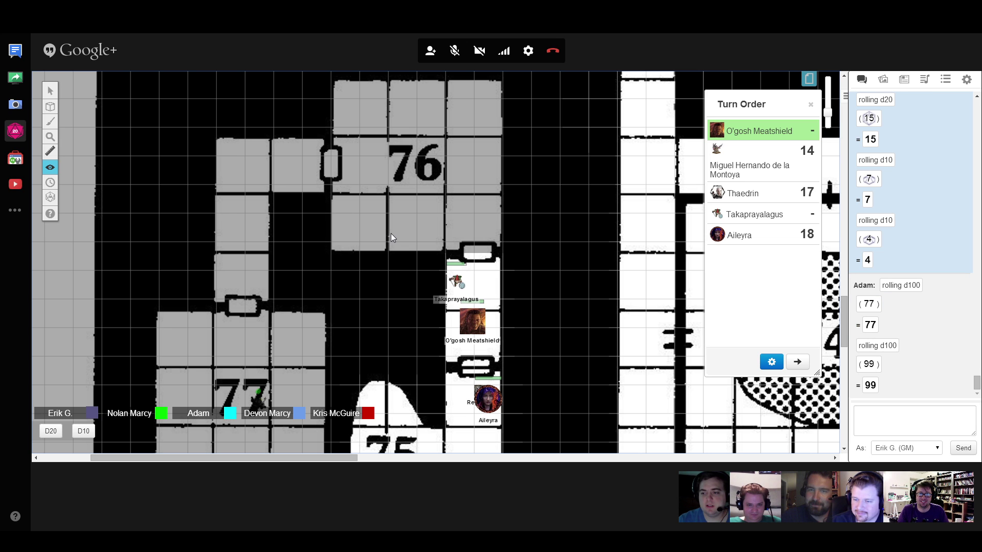
scroll(391, 234, up, 1)
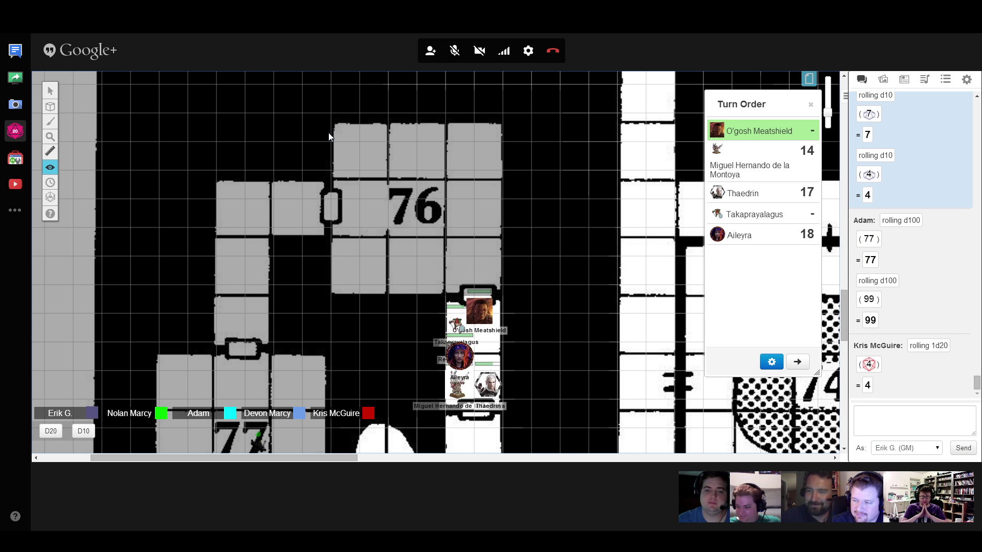
- Reveal room 76 with fog-of-war rectangles and roll a d20
drag(328, 133, 426, 247)
drag(480, 288, 521, 303)
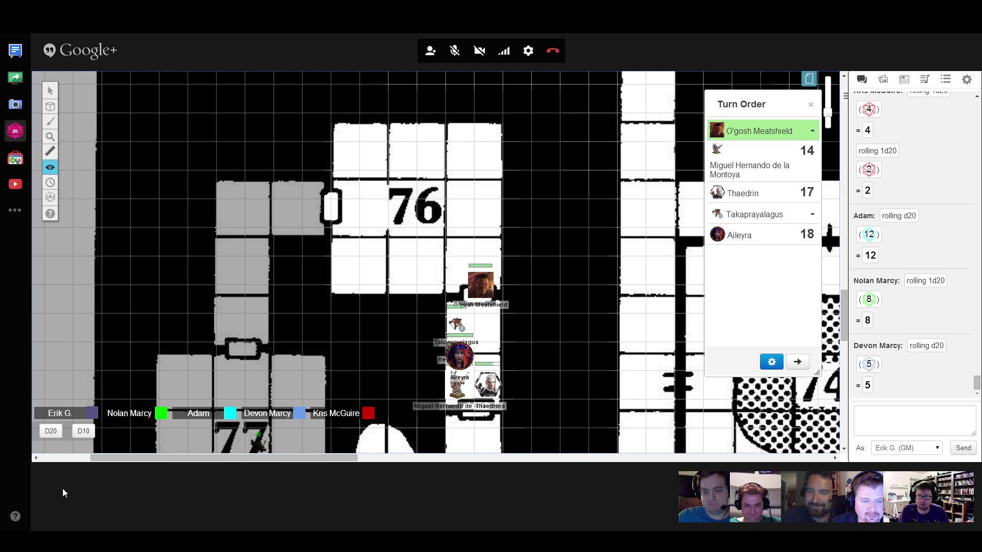
click(50, 431)
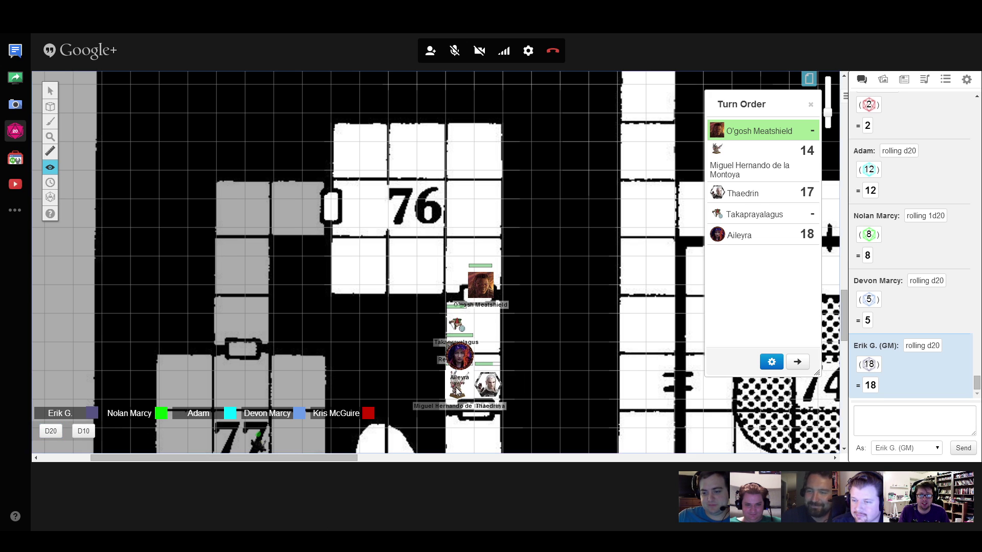
- Move Miguel's token up into room 76, then one square left
click(49, 91)
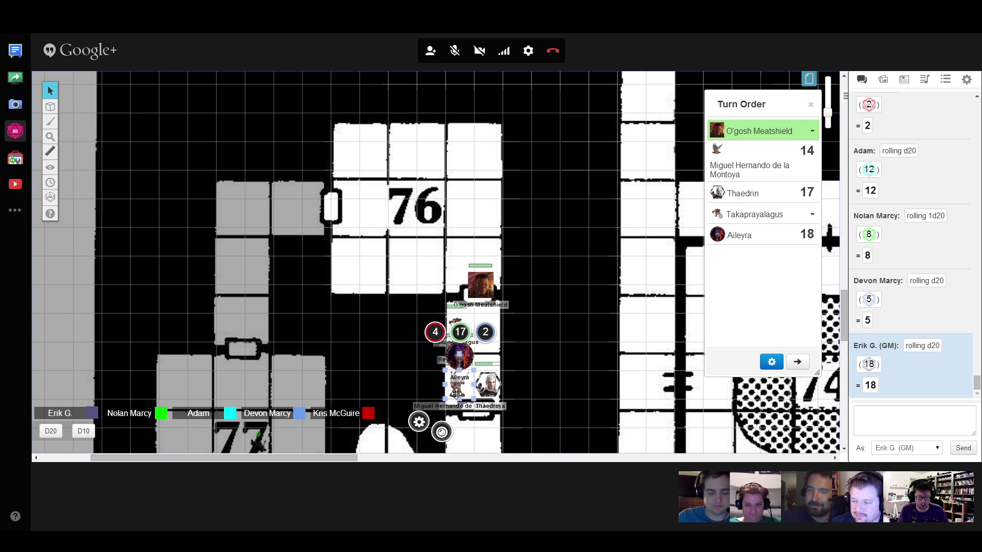
mouse_move(456, 388)
mouse_down()
mouse_move(488, 328)
mouse_move(403, 182)
mouse_move(402, 241)
mouse_move(430, 240)
mouse_move(430, 212)
mouse_move(429, 245)
mouse_move(402, 183)
mouse_move(429, 183)
mouse_move(429, 260)
mouse_move(459, 184)
mouse_move(459, 124)
mouse_move(402, 107)
mouse_move(345, 153)
mouse_move(345, 240)
mouse_move(399, 265)
mouse_move(445, 265)
mouse_move(489, 238)
mouse_move(489, 154)
mouse_move(461, 107)
mouse_move(376, 107)
mouse_move(316, 146)
mouse_move(316, 241)
mouse_move(361, 264)
mouse_move(414, 265)
mouse_move(402, 183)
mouse_move(414, 265)
mouse_move(431, 268)
mouse_move(431, 240)
mouse_move(459, 265)
mouse_up()
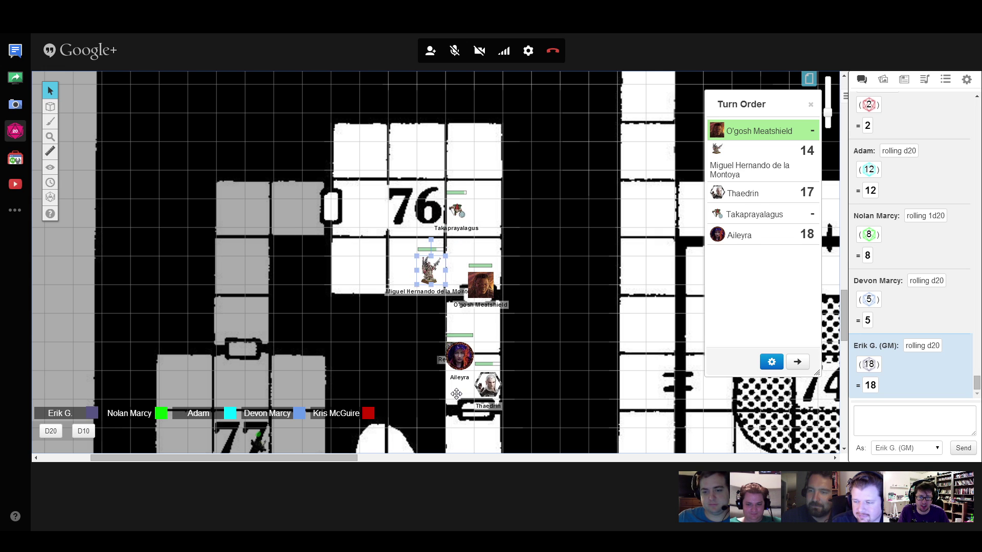
drag(460, 269, 430, 269)
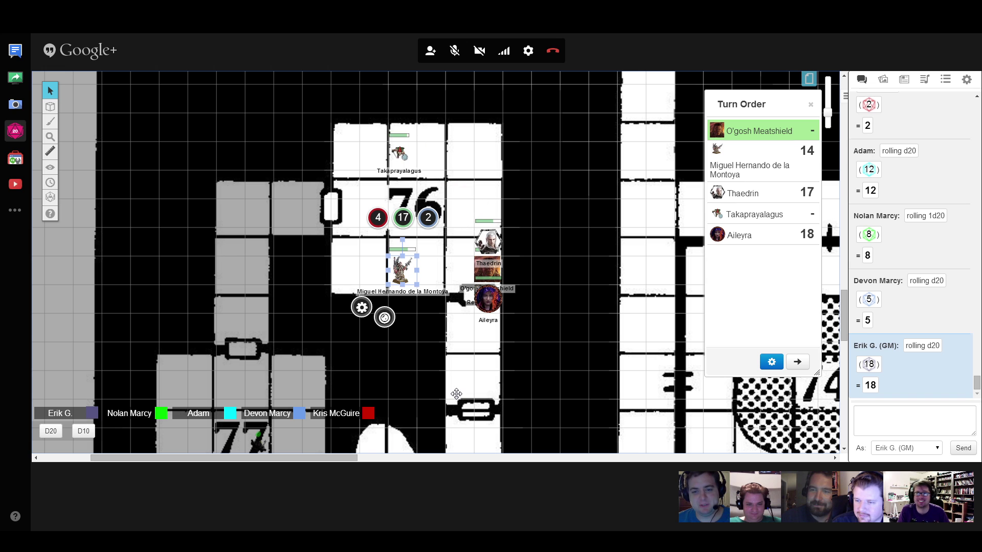
- Reveal the fog over the passage west of room 76 with a rectangular reveal area
click(49, 168)
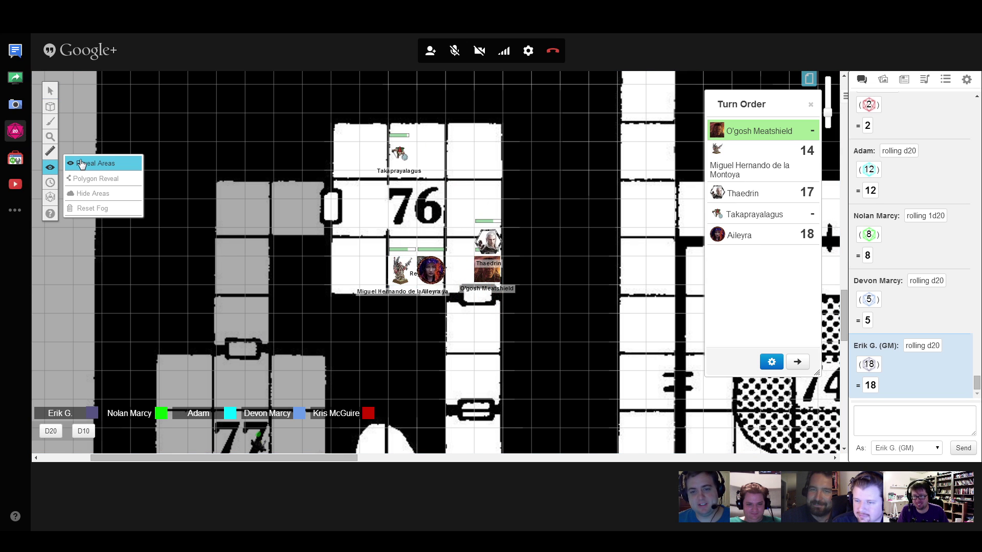
click(92, 161)
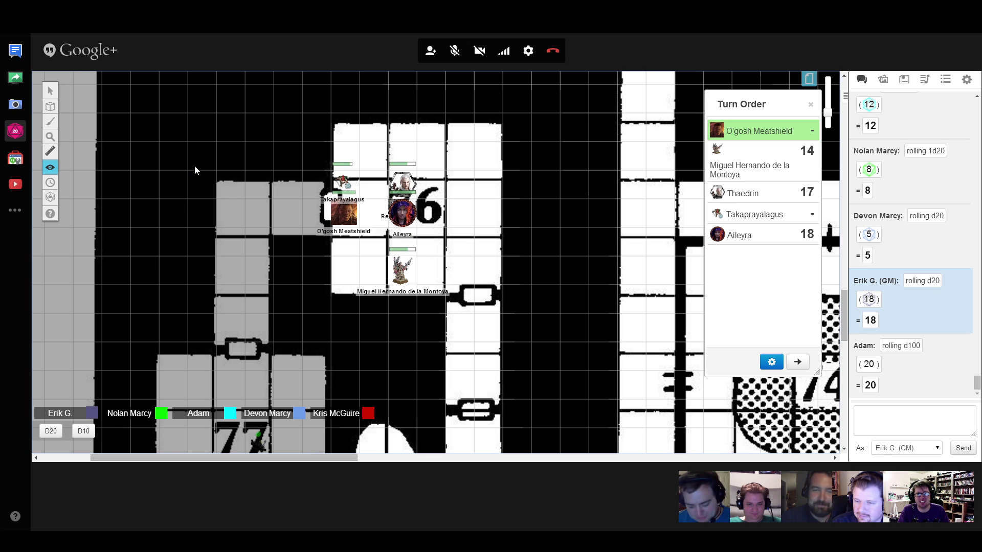
drag(193, 167, 363, 352)
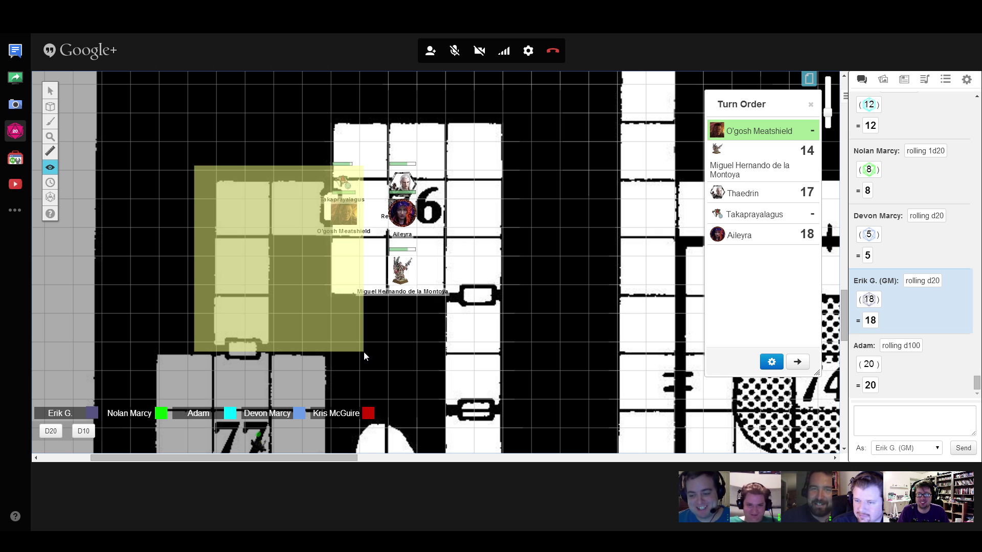
drag(364, 353, 363, 352)
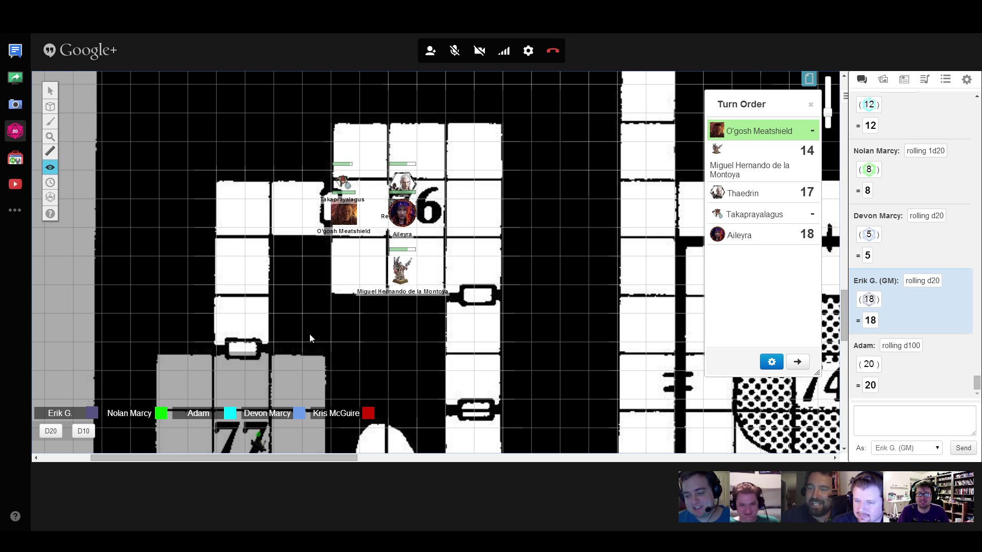
scroll(309, 338, down, 3)
scroll(309, 344, down, 1)
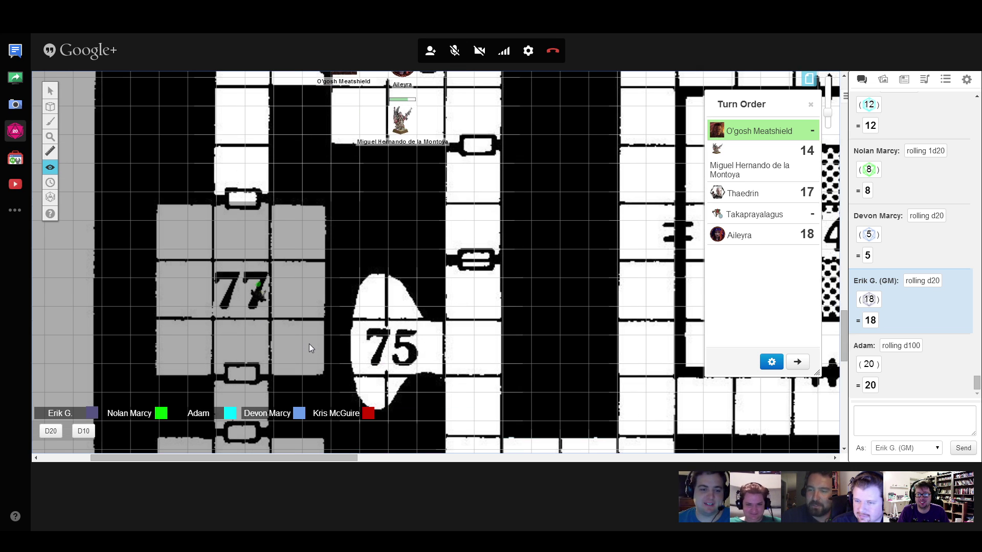
scroll(310, 344, down, 1)
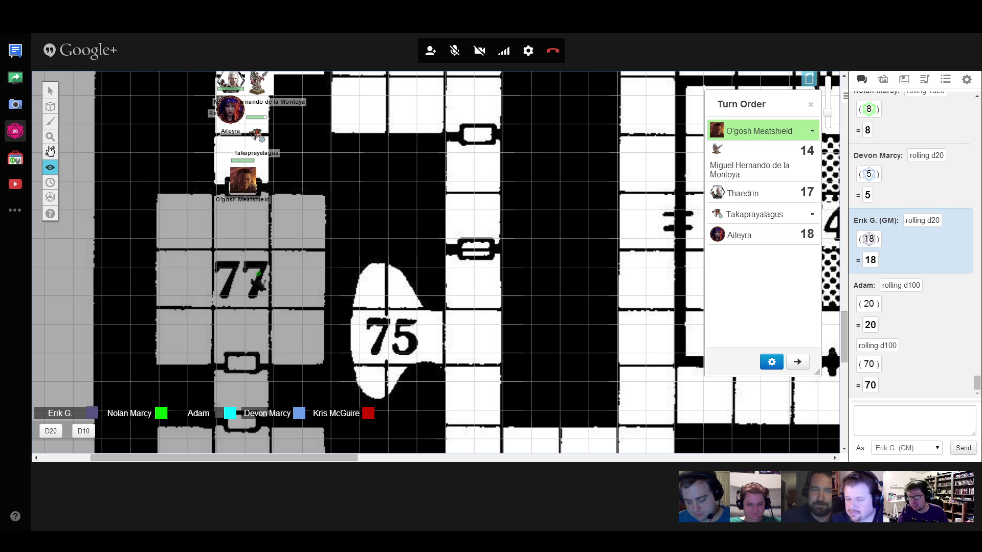
- Reveal the fog over room 77 with a second rectangular area
click(50, 167)
click(92, 164)
drag(129, 182, 338, 368)
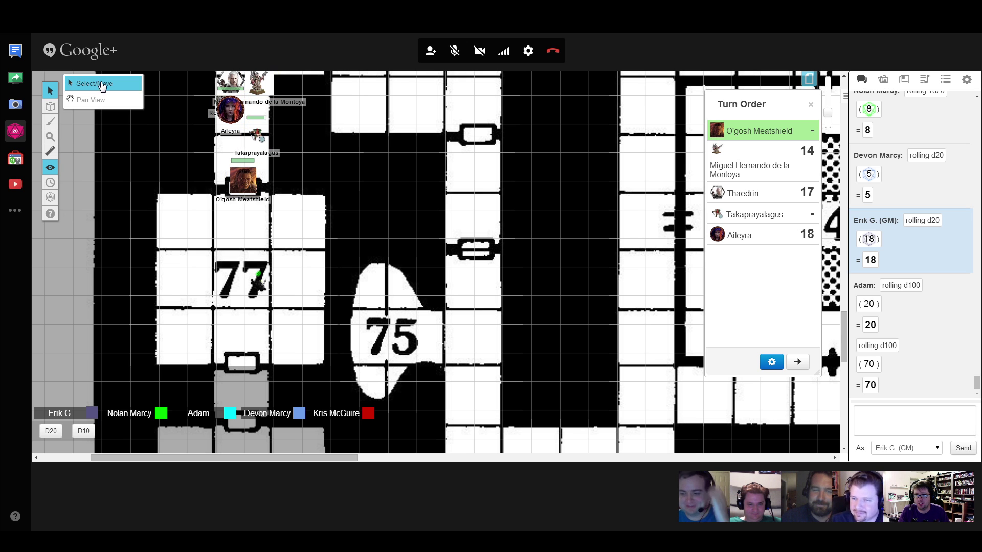
- Add the creature token in room 77 to the turn order
click(50, 90)
right_click(260, 283)
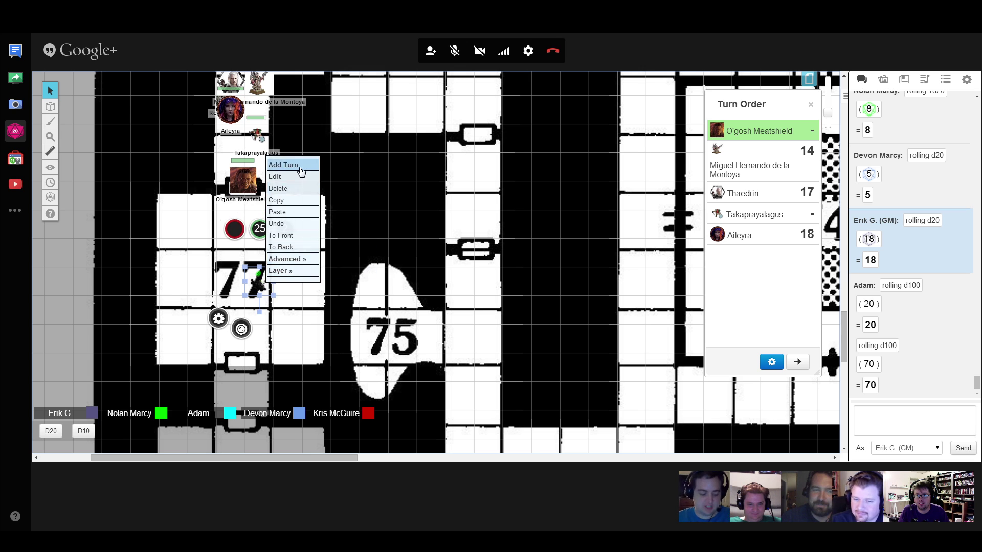
click(293, 169)
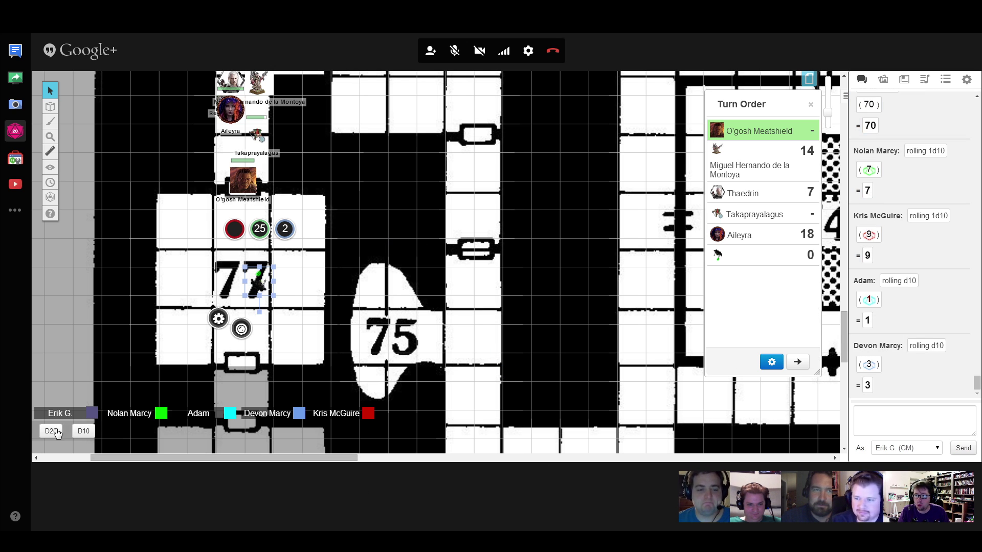
- Roll two d10 and set the creature's turn order initiative to 4
click(83, 431)
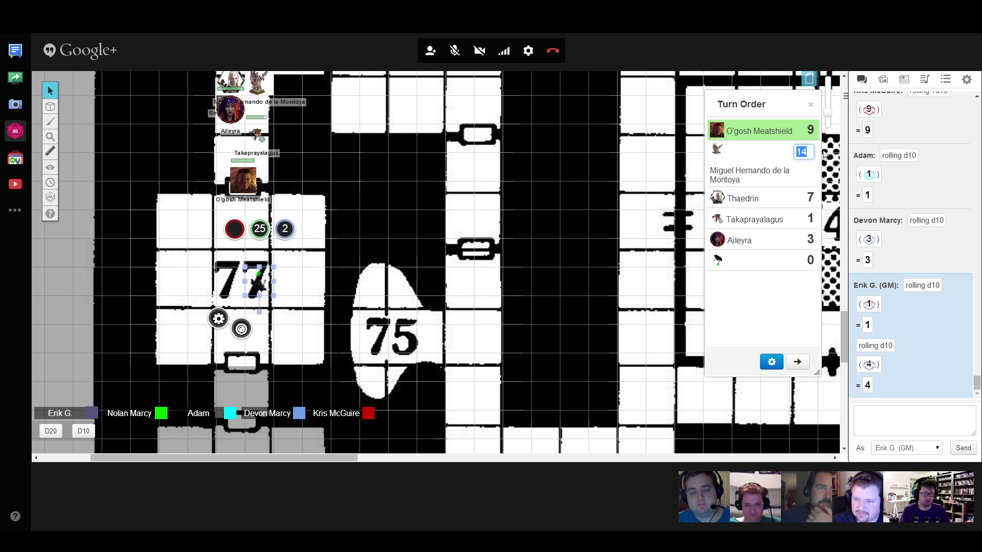
click(811, 255)
text(4)
click(790, 257)
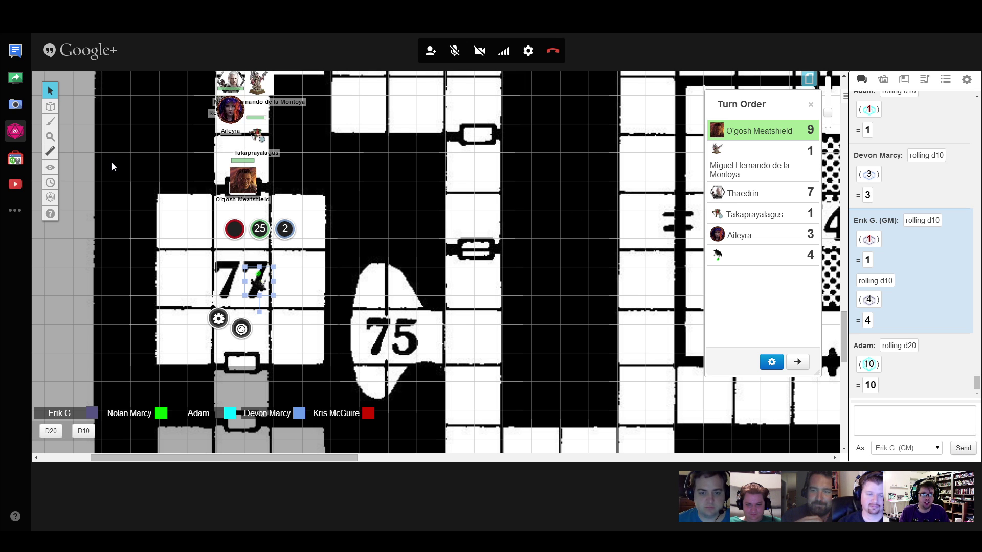
scroll(271, 326, down, 1)
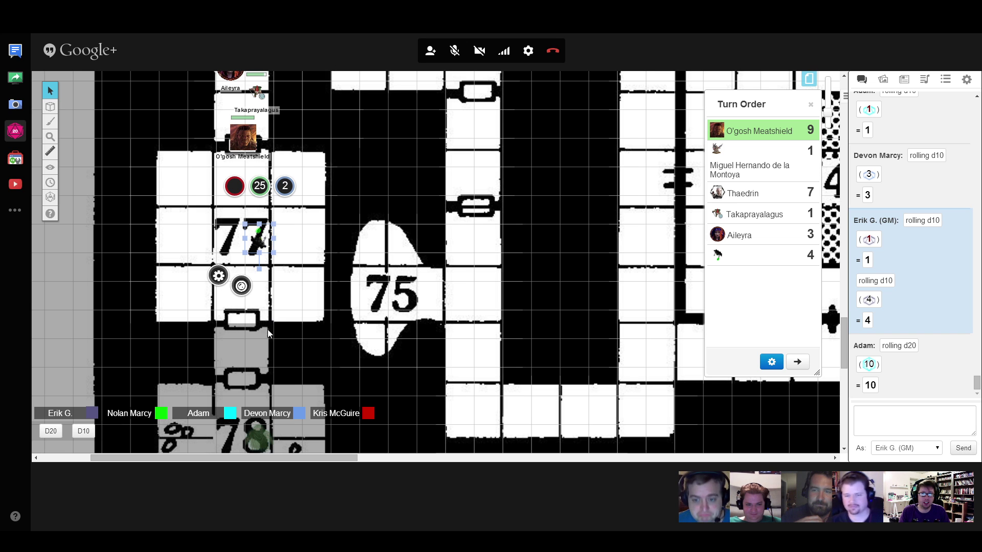
scroll(267, 327, up, 1)
scroll(267, 328, down, 2)
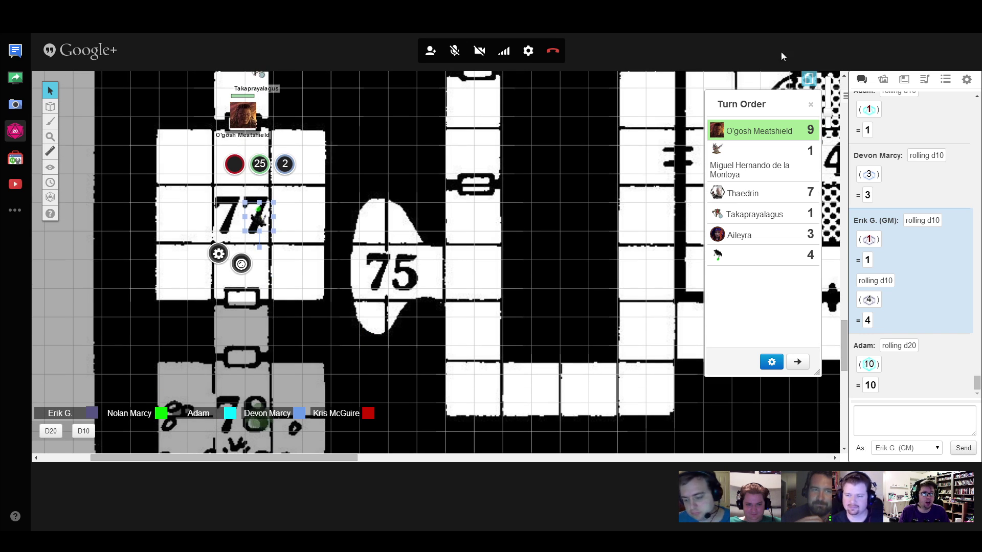
- Update Miguel's initiative to 6 and rotate the room 77 creature token
click(810, 151)
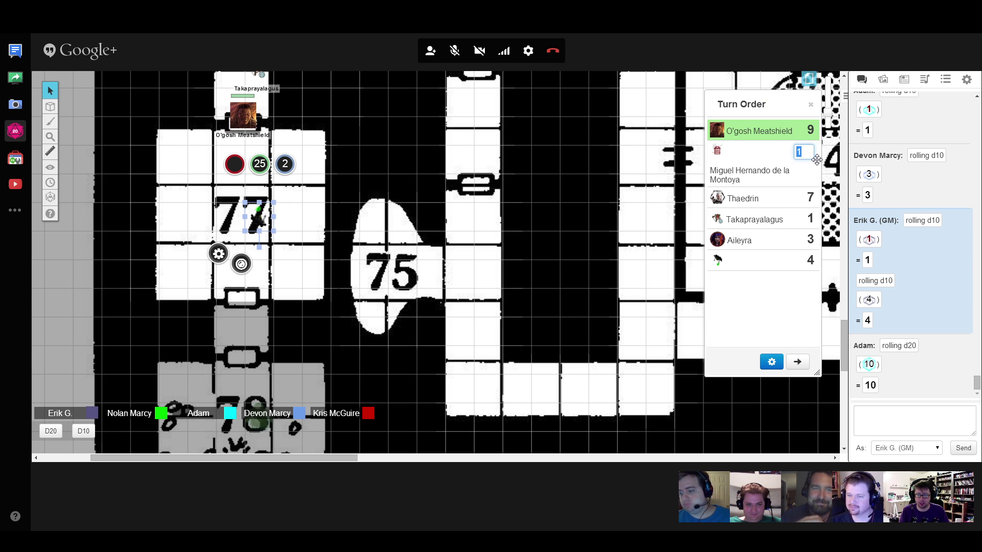
text(6)
key(Return)
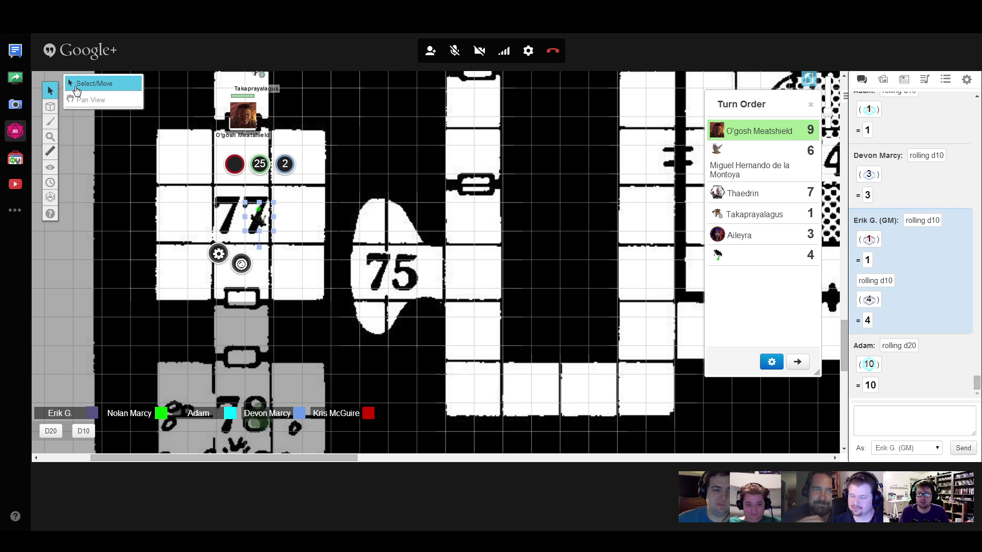
click(259, 251)
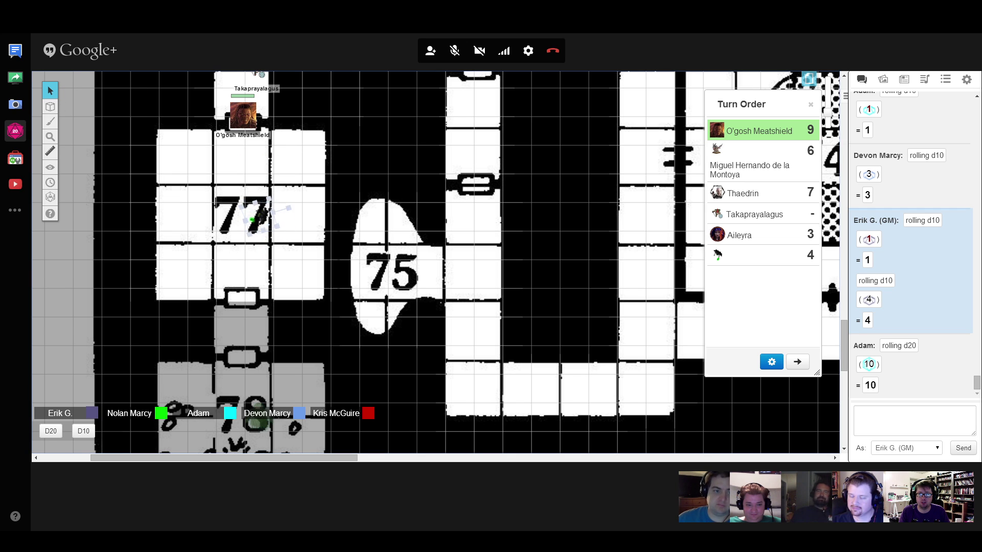
drag(255, 201, 263, 180)
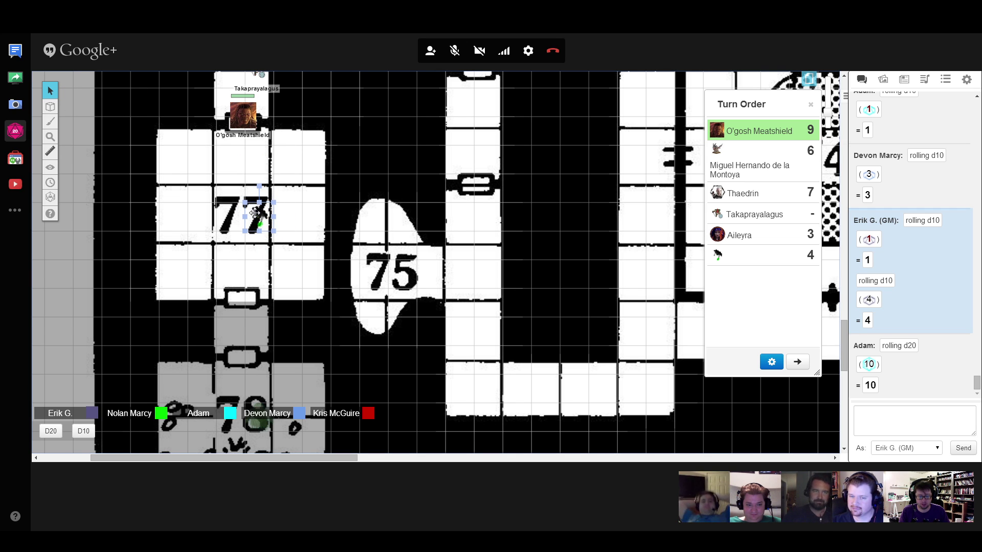
- Nudge the creature token down and left into room 77's lower-left square
drag(255, 211, 235, 213)
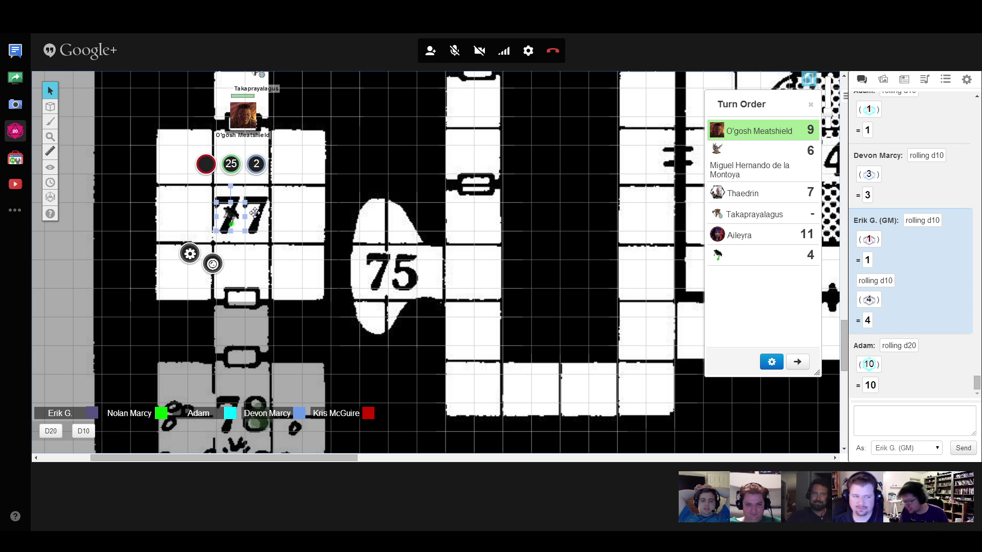
key(Down)
key(Down)
key(Left)
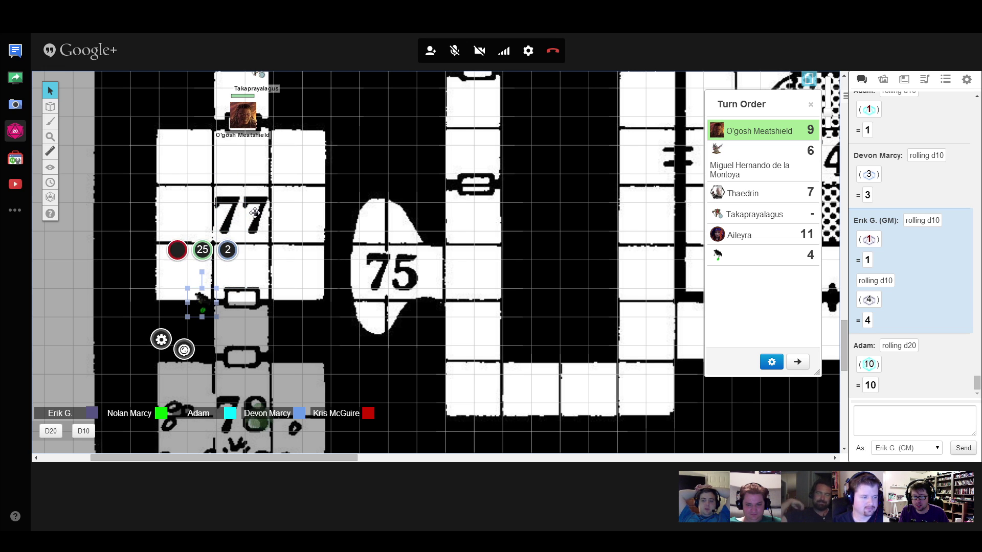
key(Up)
key(Left)
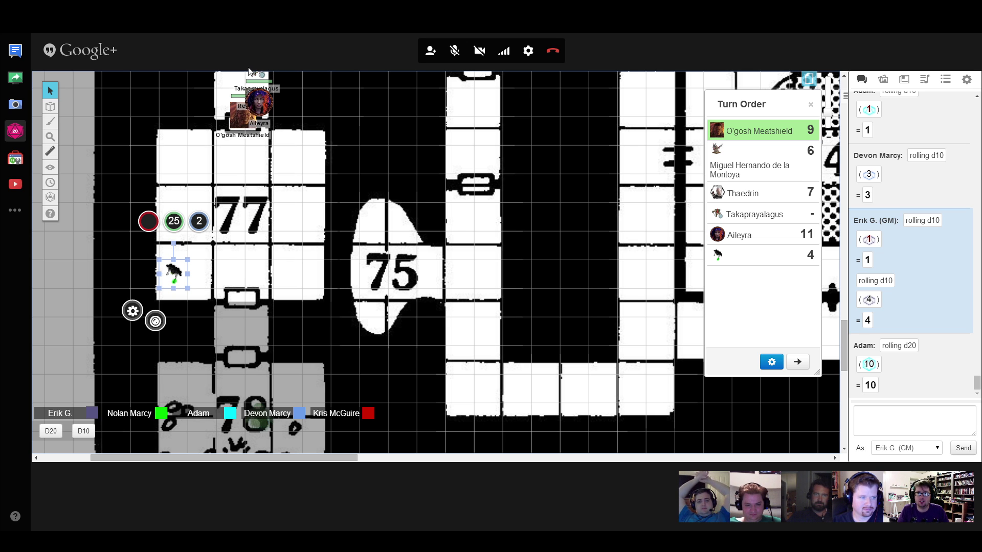
scroll(267, 116, up, 1)
scroll(268, 116, up, 2)
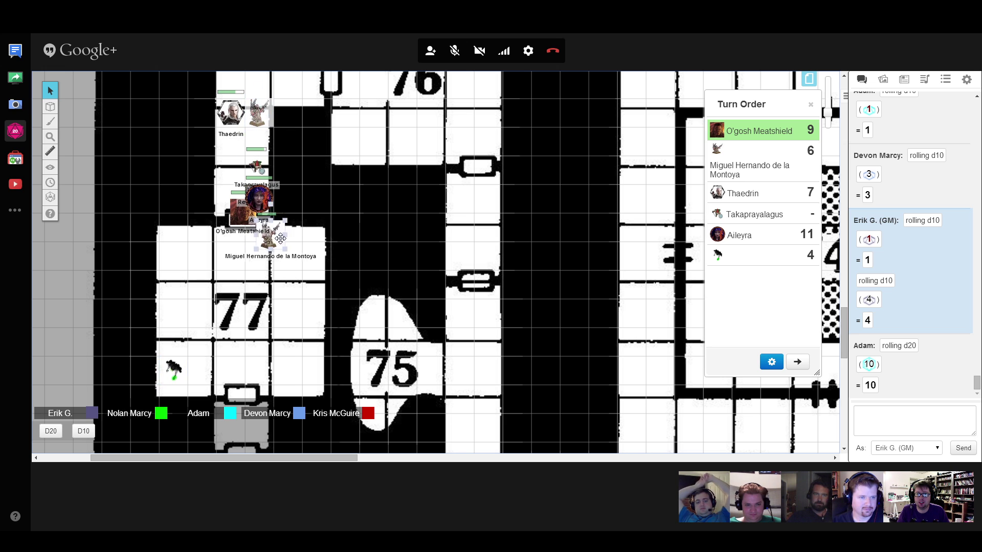
- Place Miguel's token in room 77's top row below O'gosh and roll a d20 attack
drag(282, 241, 288, 264)
click(285, 212)
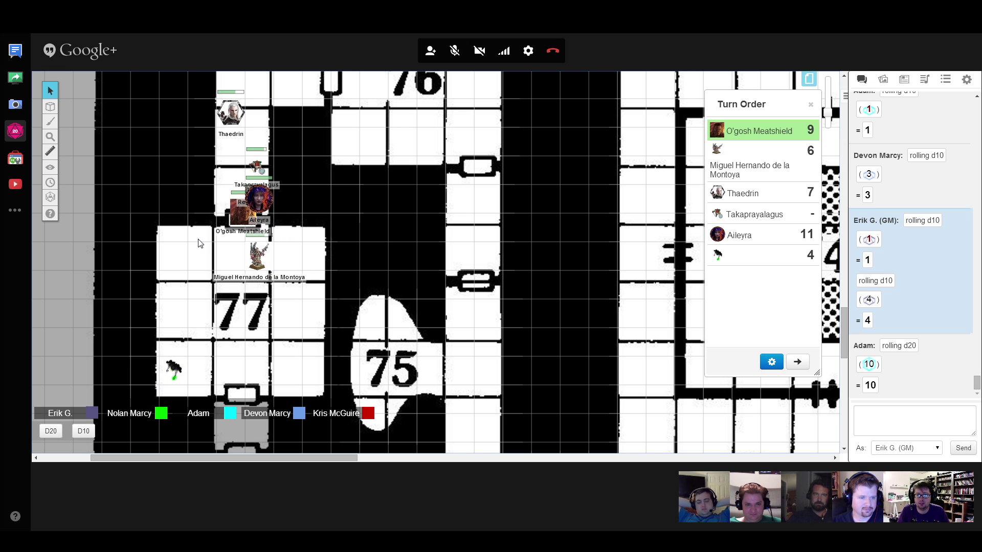
click(50, 431)
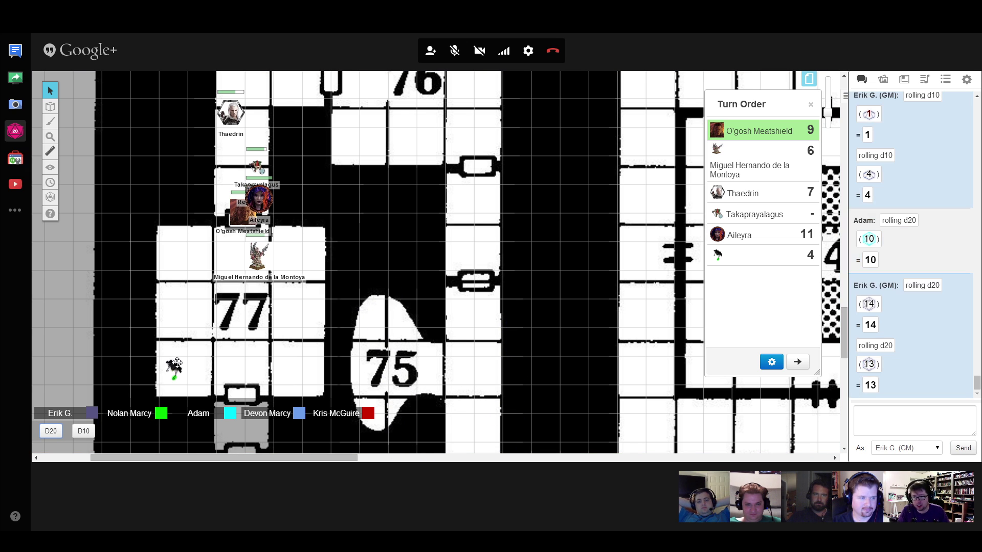
- Select the undead creature and start editing its health value of 25
click(281, 360)
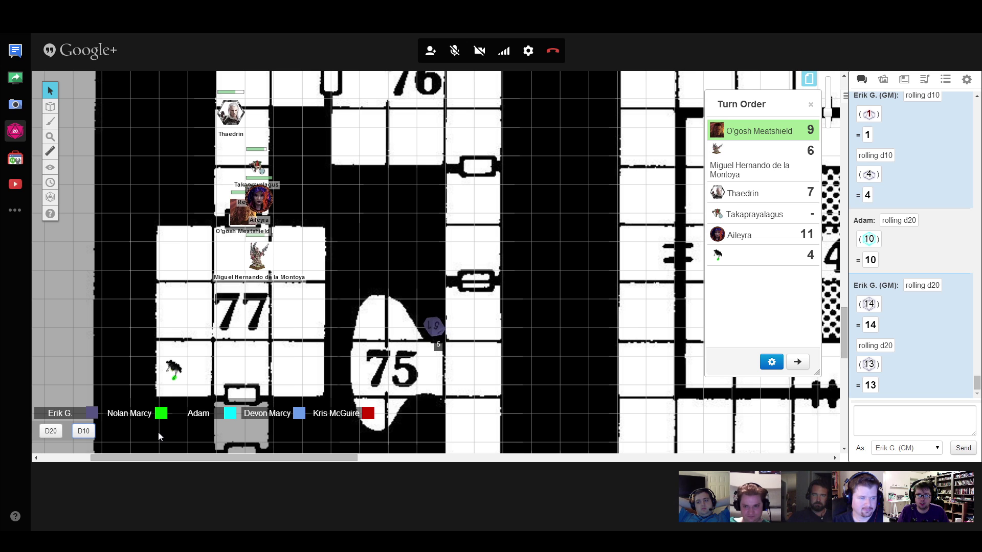
click(173, 370)
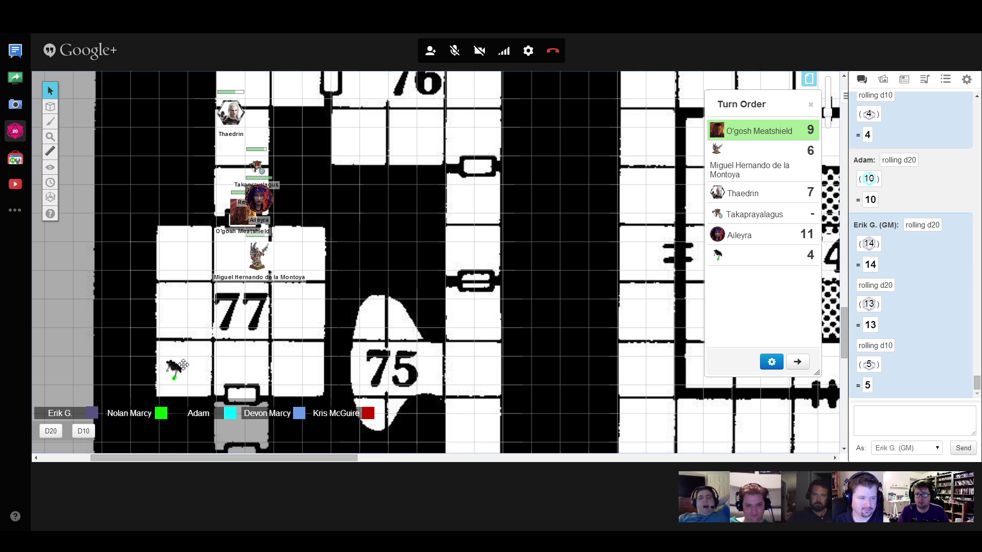
click(177, 364)
click(174, 319)
text(-5)
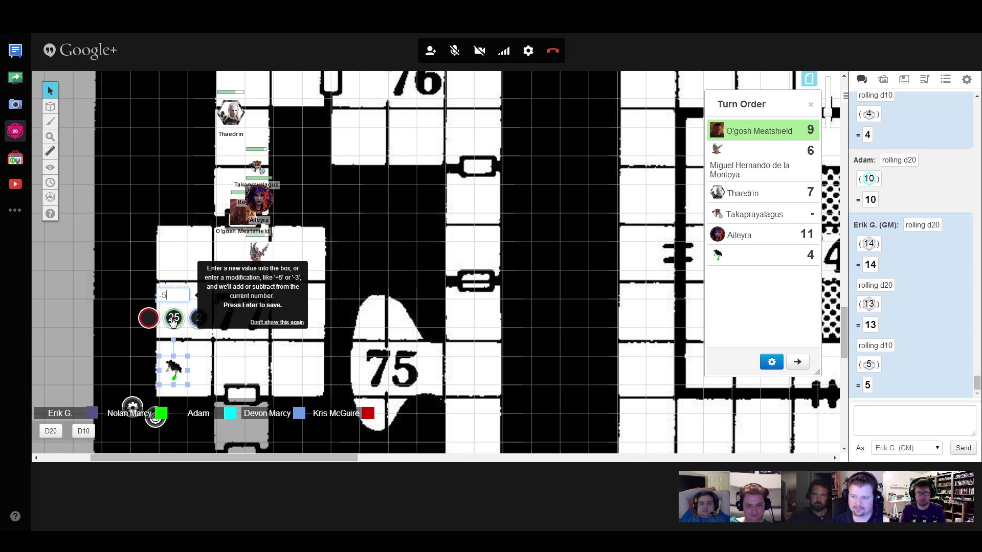
- Apply -5 to the creature's health, leaving 20, and leave Miguel's initiative blank
key(Return)
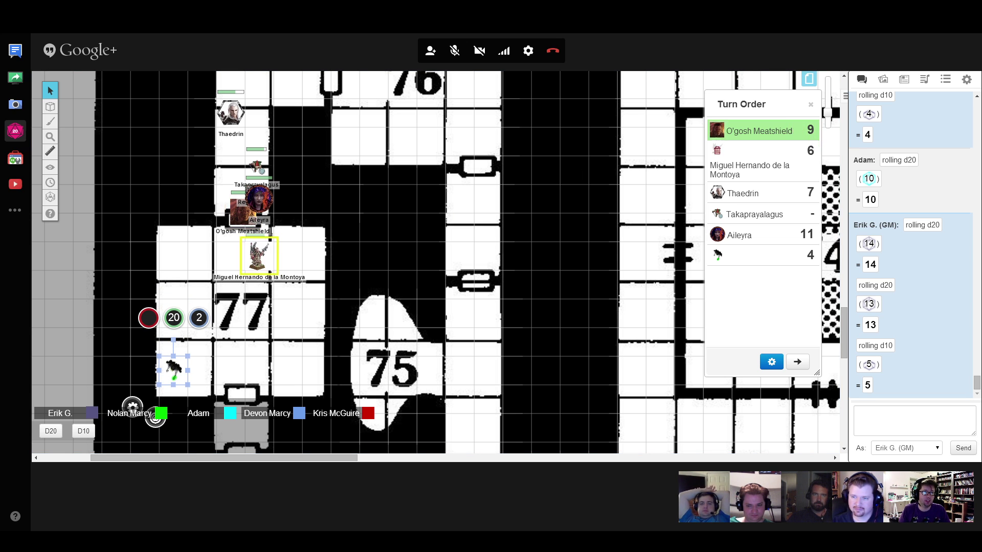
click(809, 151)
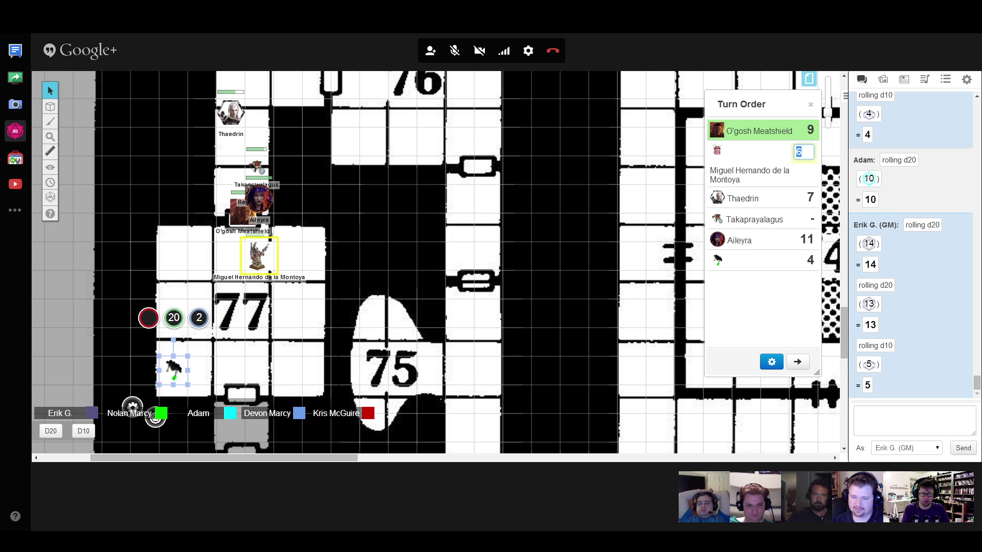
key(Return)
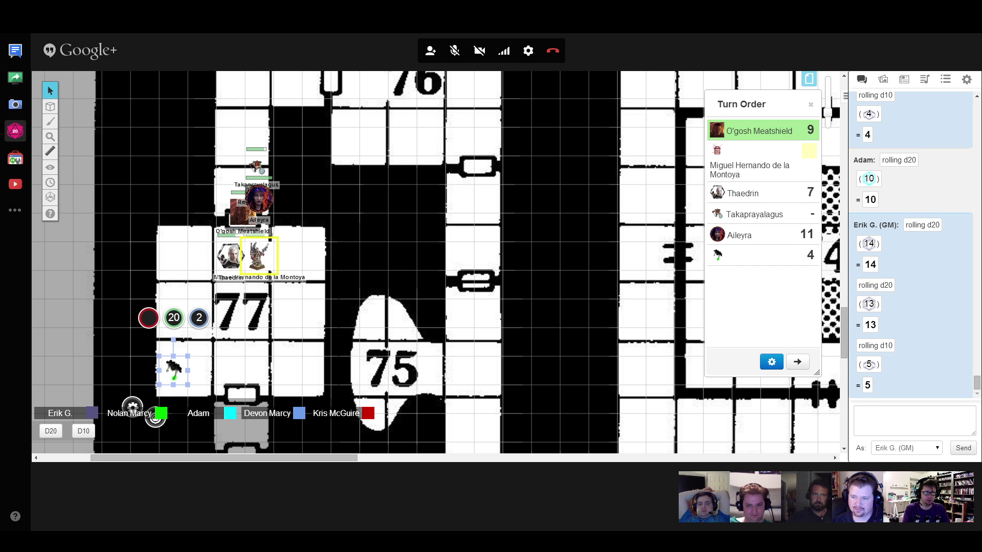
click(808, 152)
click(657, 217)
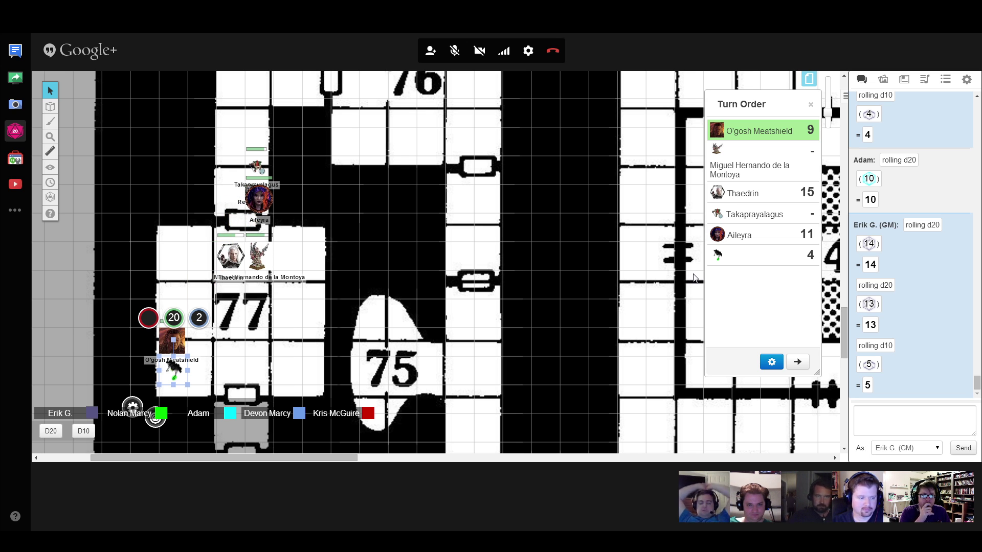
scroll(694, 277, down, 1)
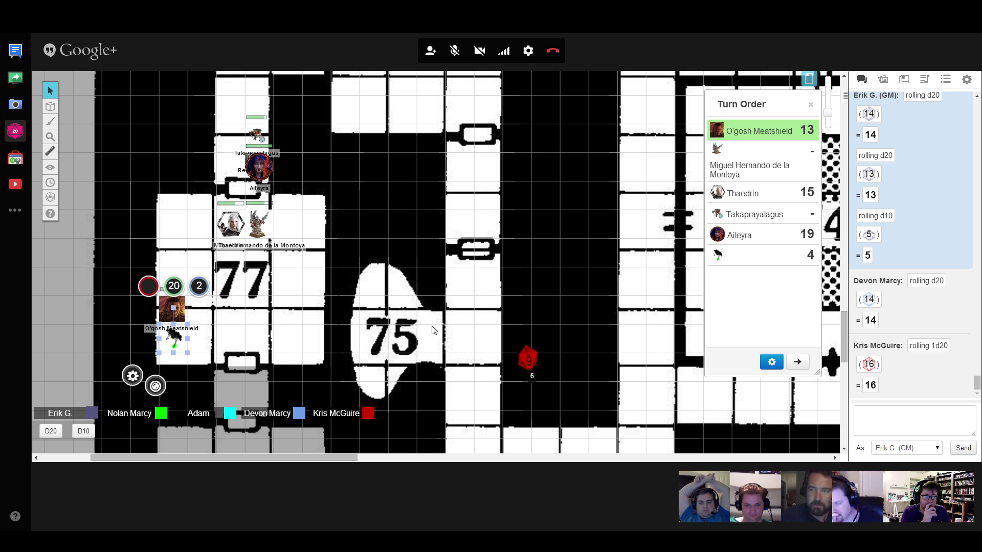
- Subtract 10 from the creature's green health bar, dropping it from 20 to 10
click(174, 285)
text(-1)
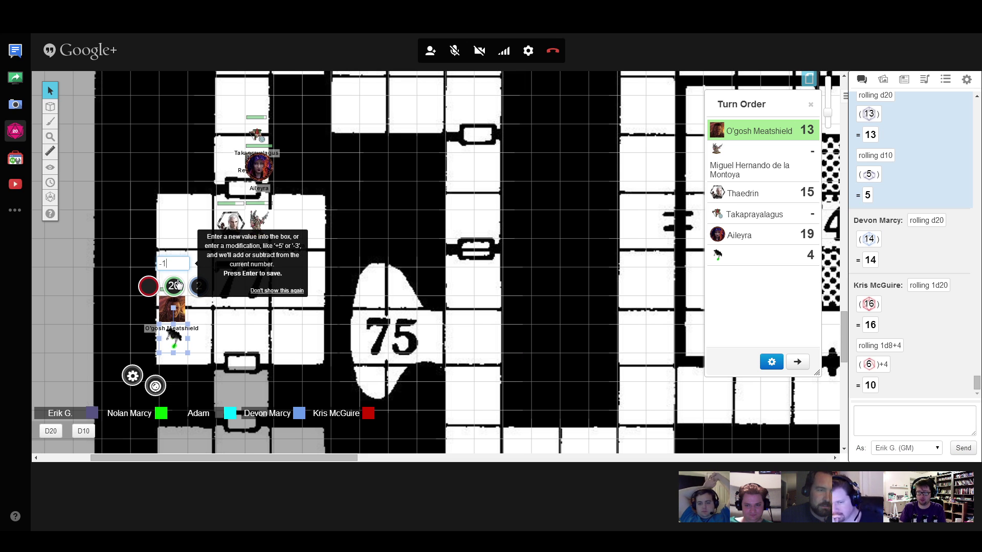
text(0)
key(Return)
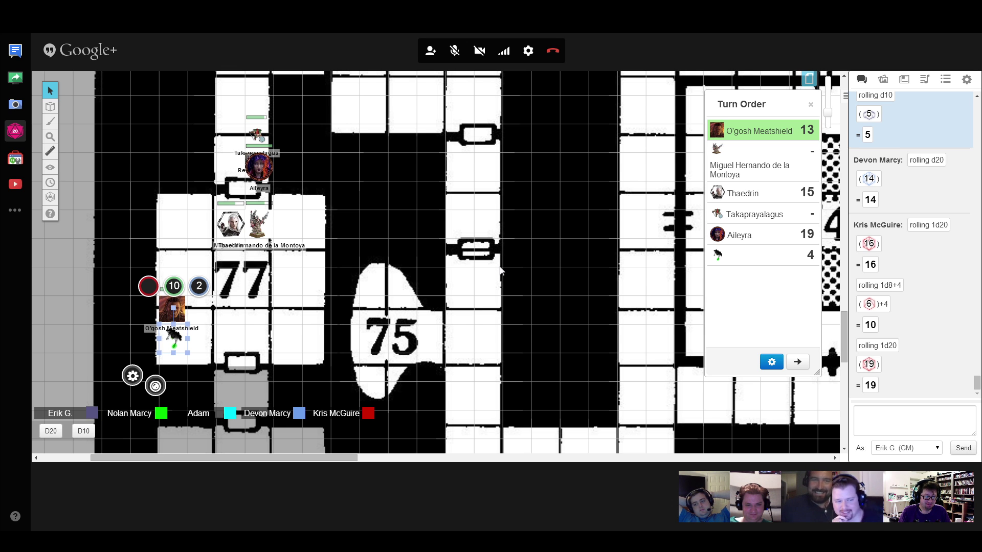
scroll(503, 271, up, 1)
scroll(503, 267, down, 3)
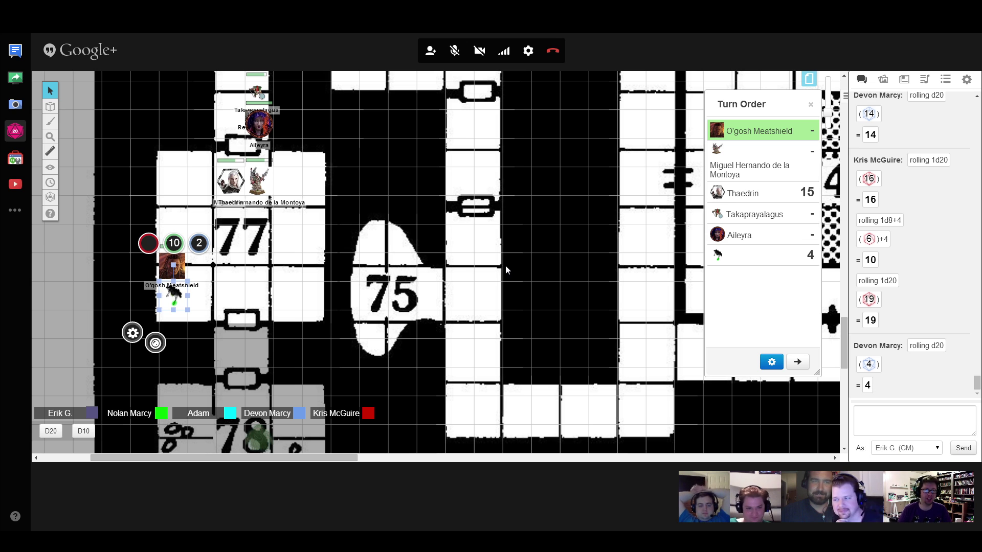
- Roll a d10 and set Miguel's initiative to 8
click(82, 430)
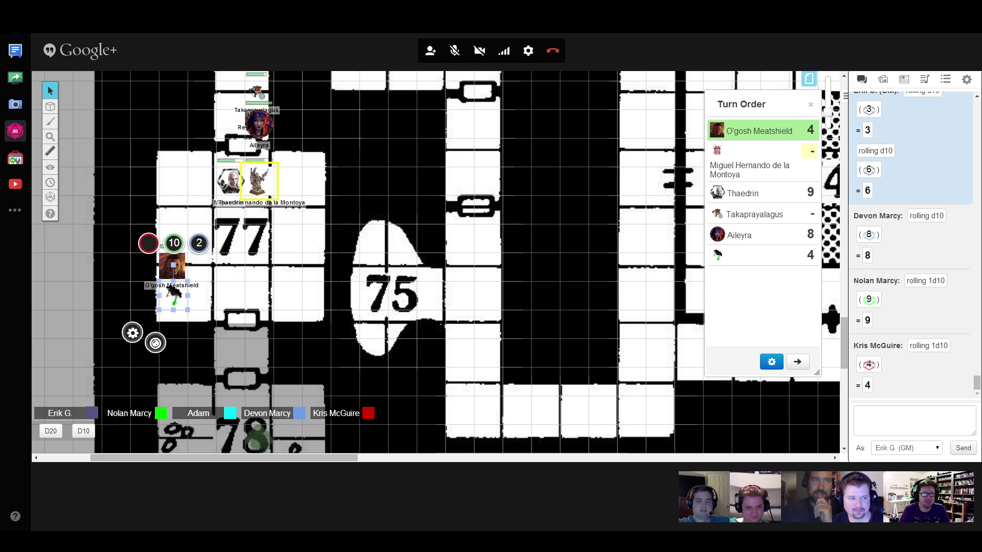
click(806, 152)
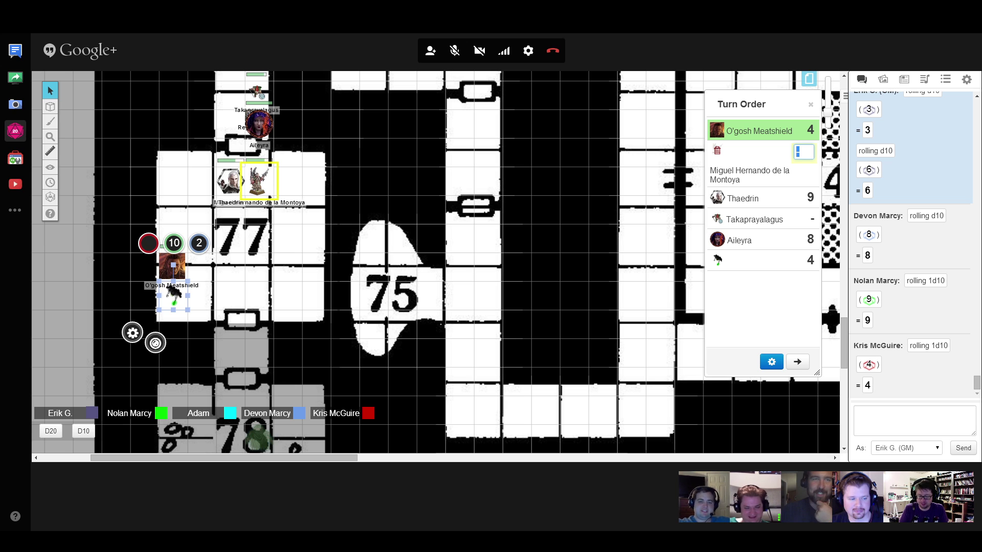
text(8)
key(Return)
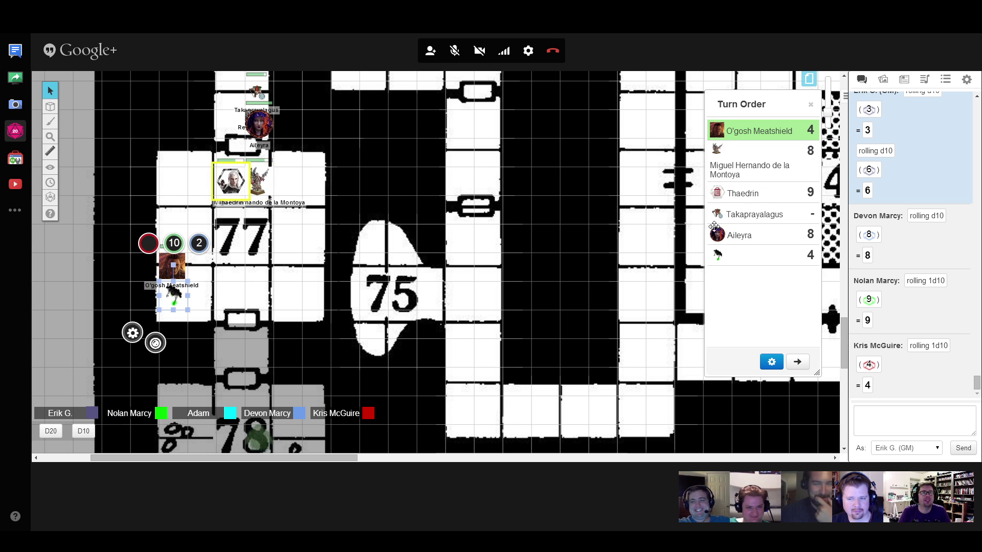
click(641, 312)
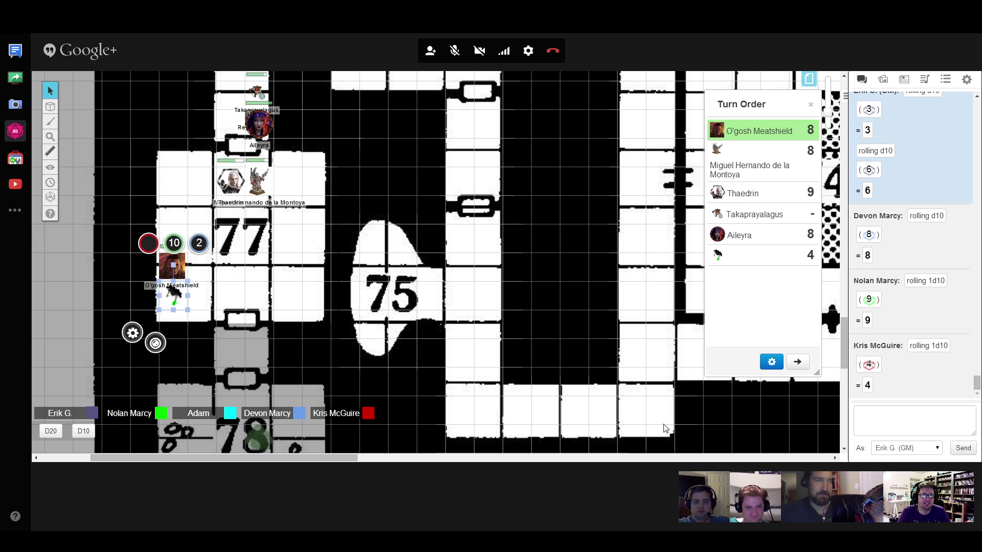
- Roll the final d10 and d20 attacks and delete the slain creature token
click(83, 430)
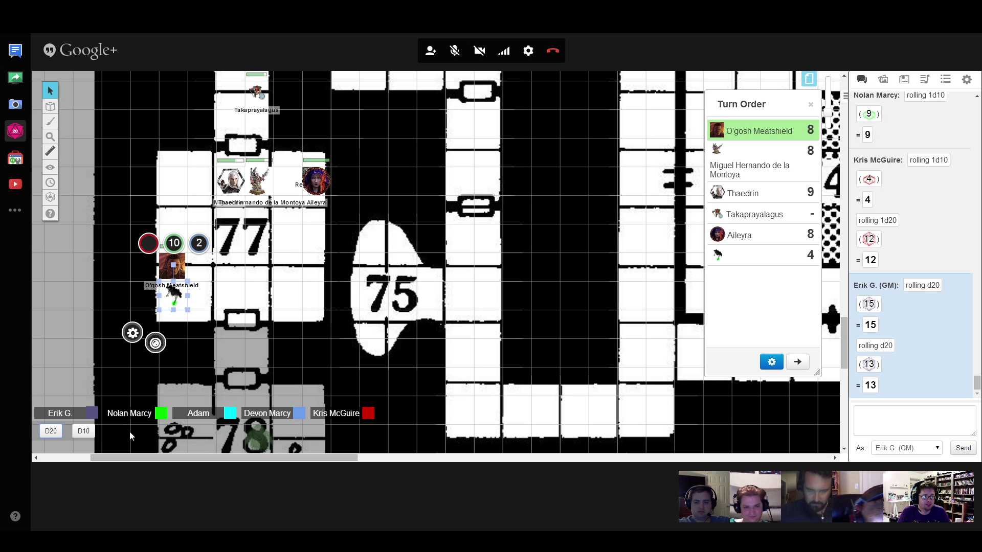
click(50, 430)
click(82, 430)
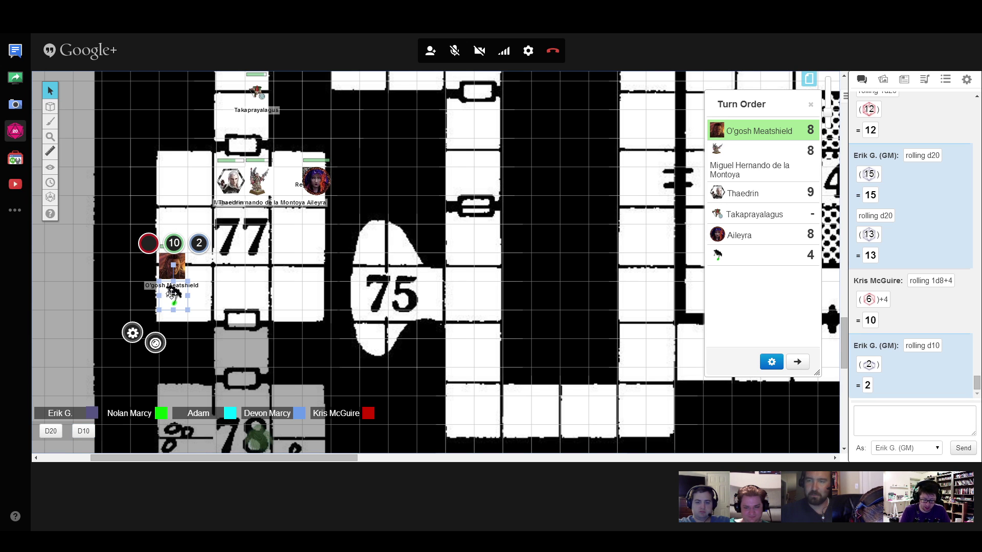
key(Delete)
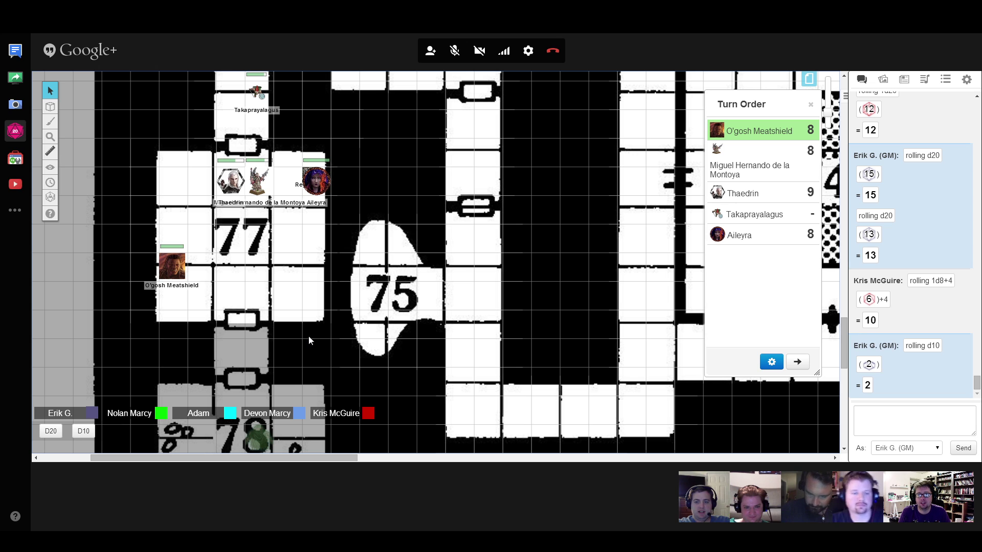
scroll(318, 320, down, 3)
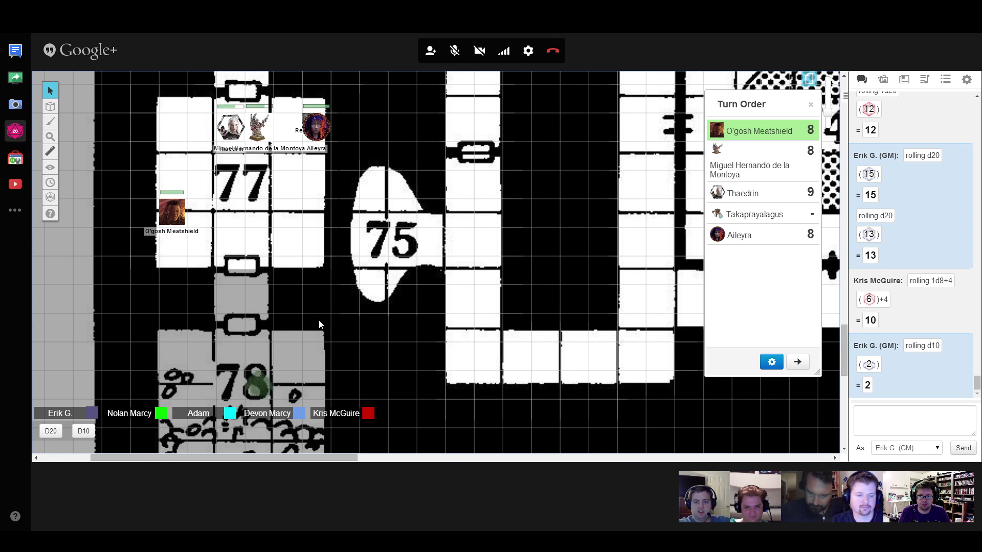
scroll(320, 321, down, 1)
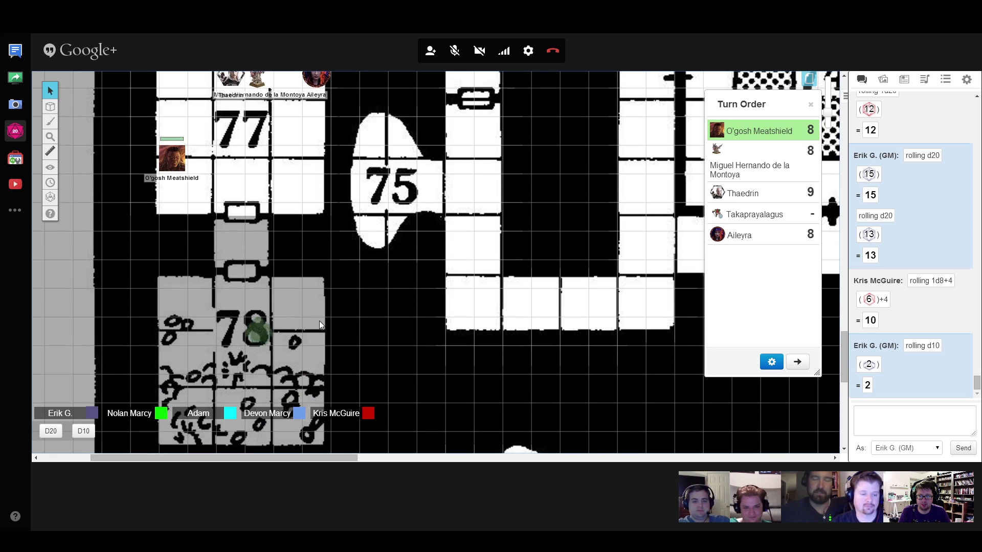
scroll(319, 321, up, 1)
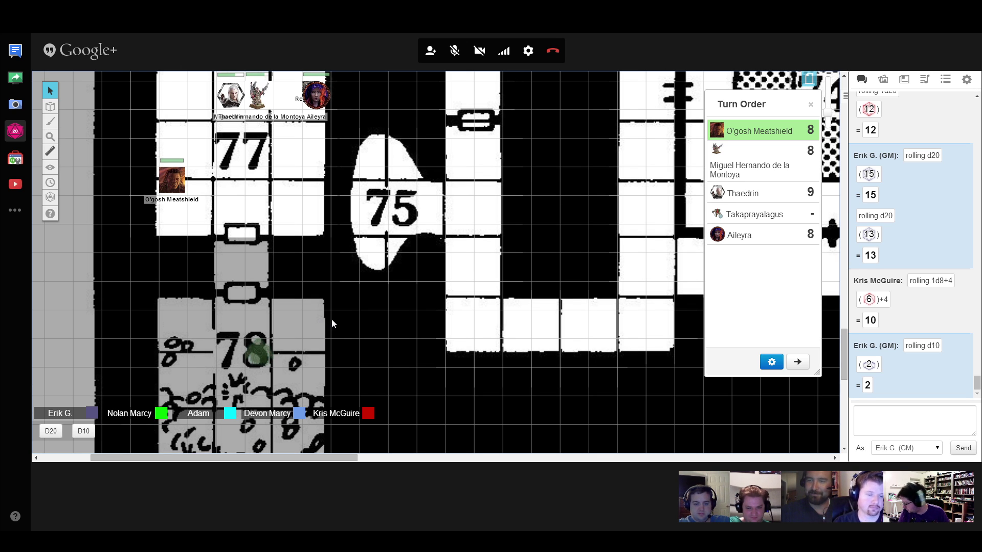
scroll(332, 322, down, 2)
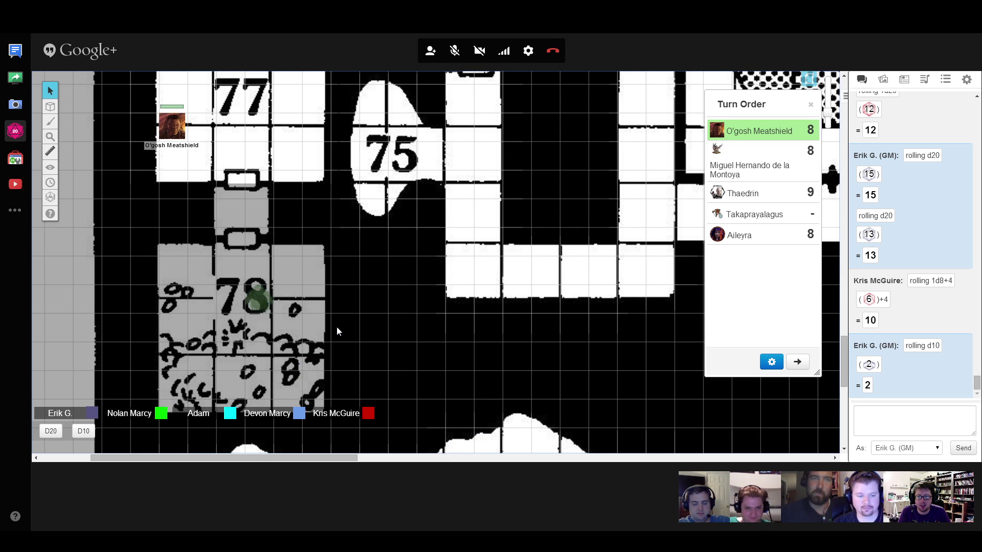